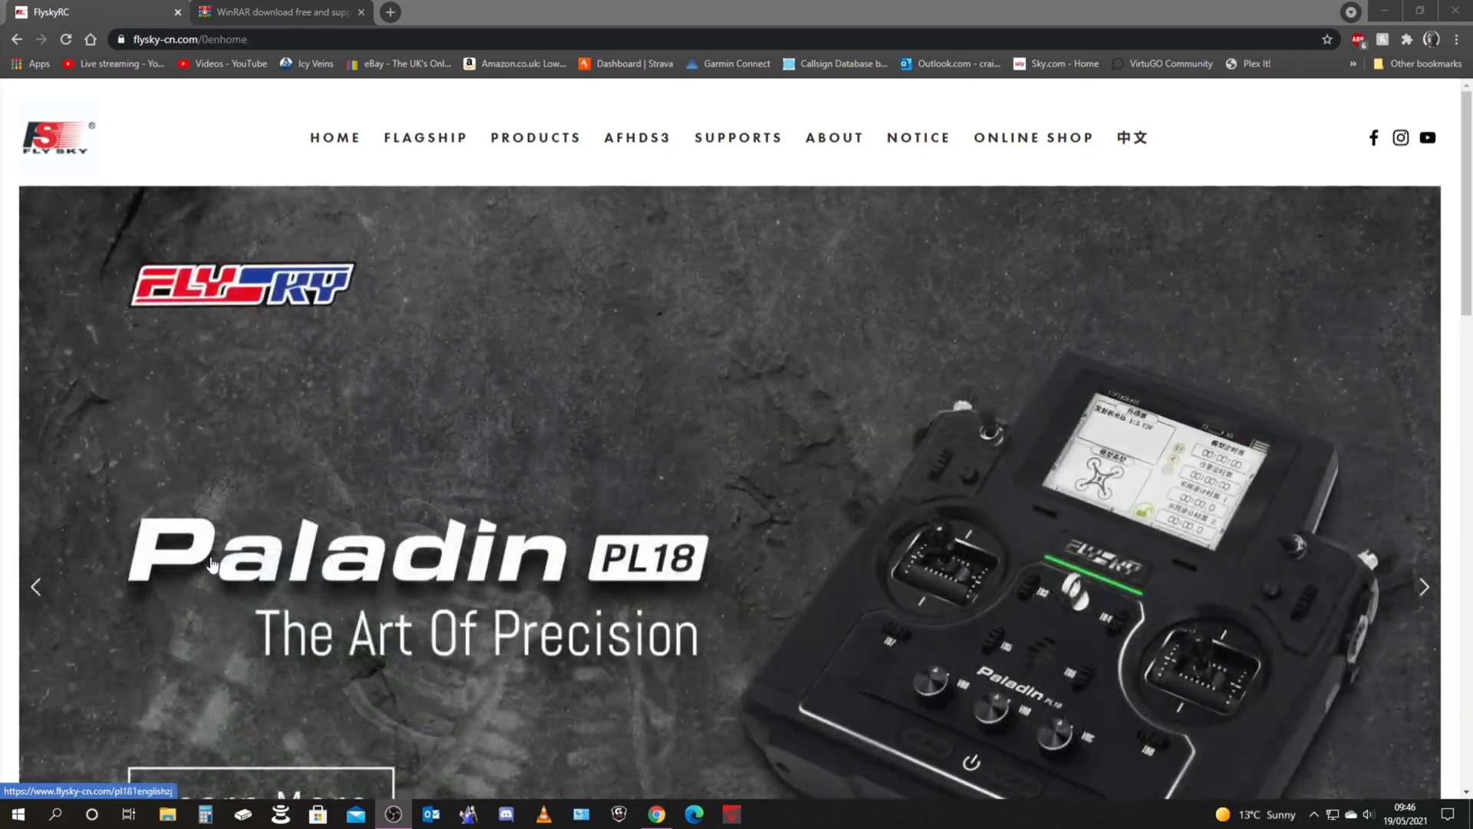
From the WinRAR site, start downloading the 64-bit installer winrar-x64-601.exe
{"action": "left_click", "coordinate": [287, 15]}
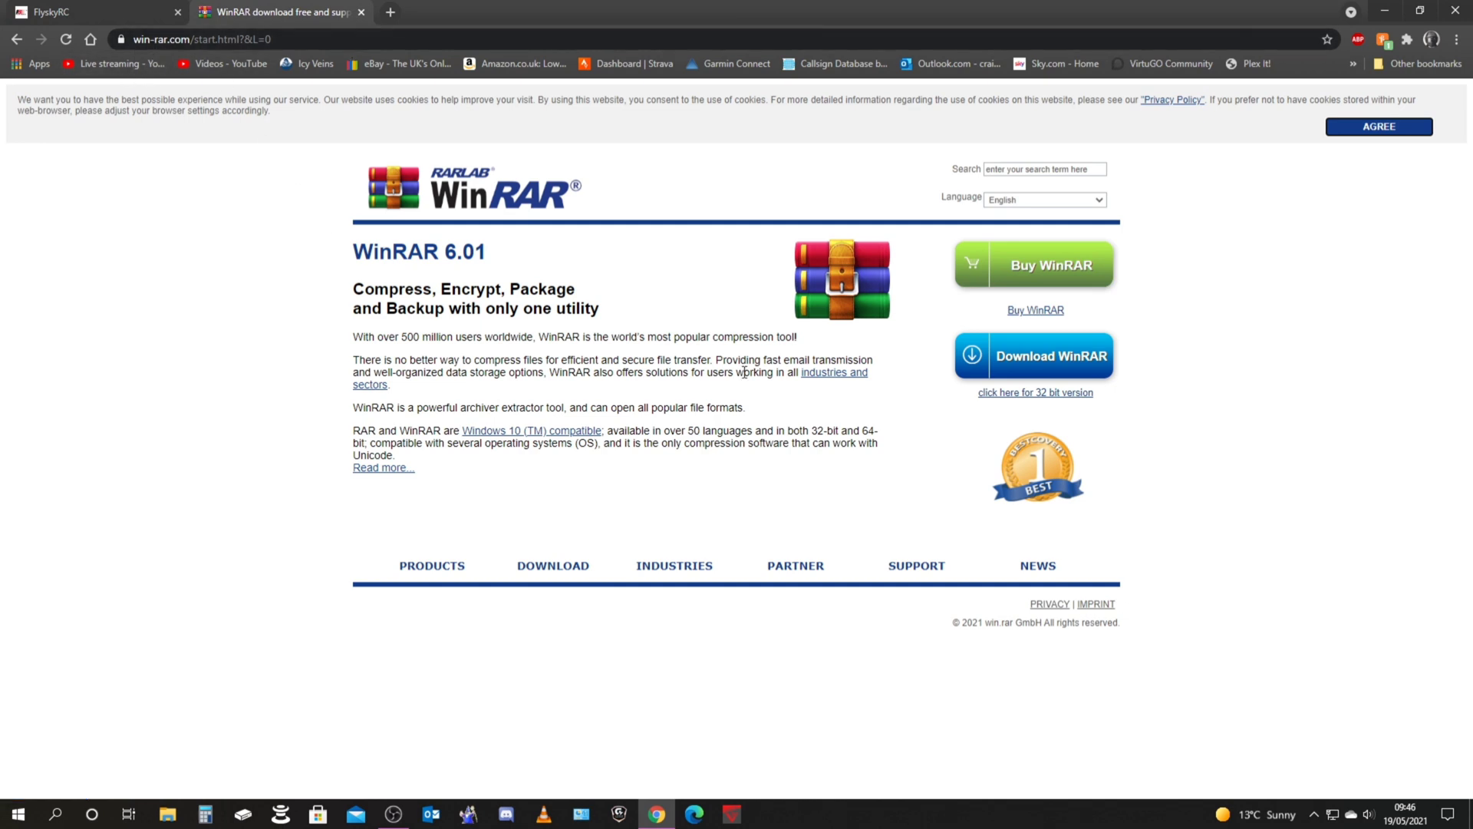
{"action": "left_click", "coordinate": [1030, 365]}
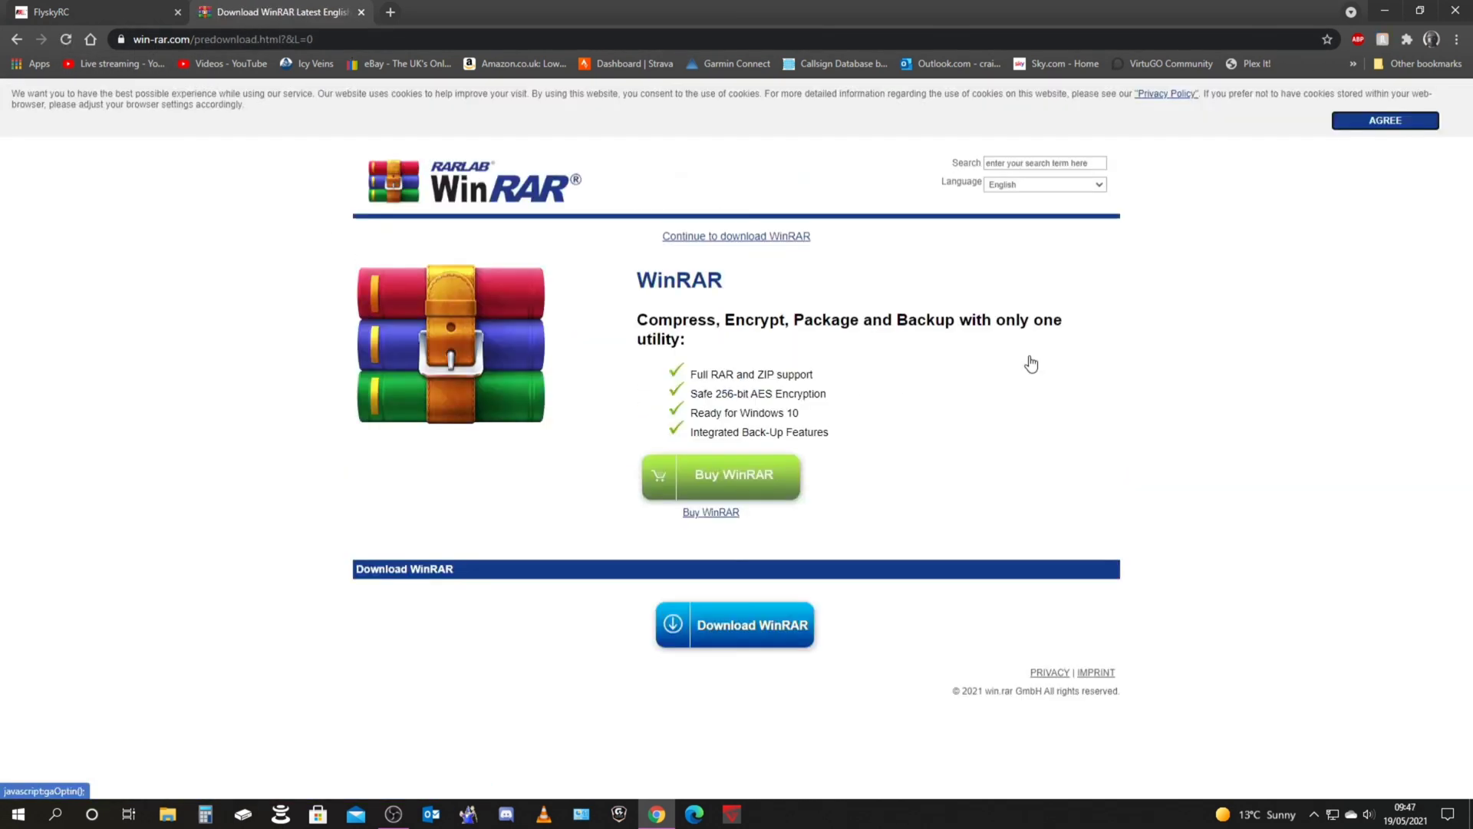
{"action": "left_click", "coordinate": [764, 625]}
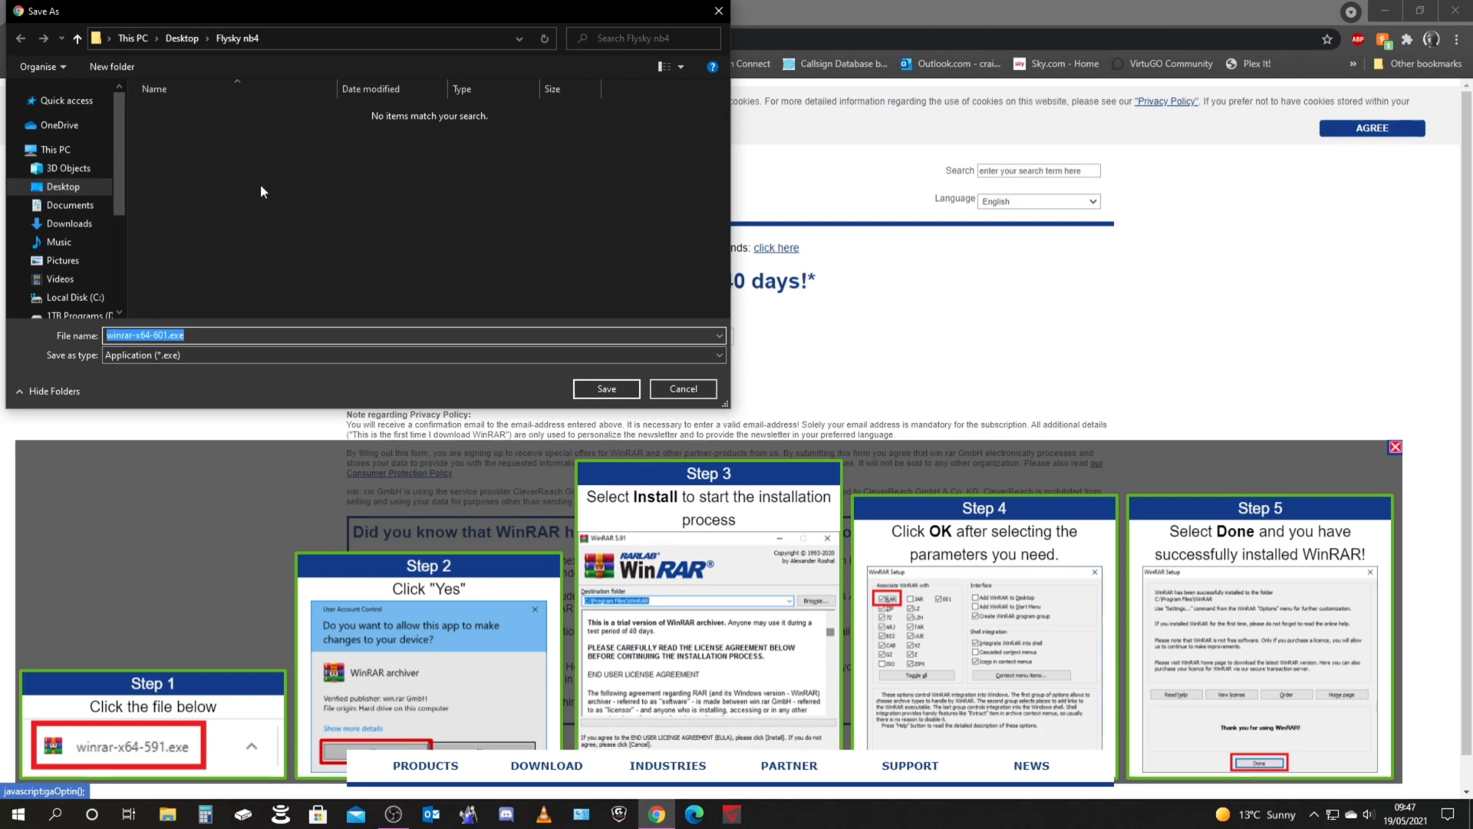
Save winrar-x64-601.exe to the Downloads folder and launch the downloaded installer
{"action": "left_click", "coordinate": [77, 224]}
{"action": "left_click", "coordinate": [598, 388]}
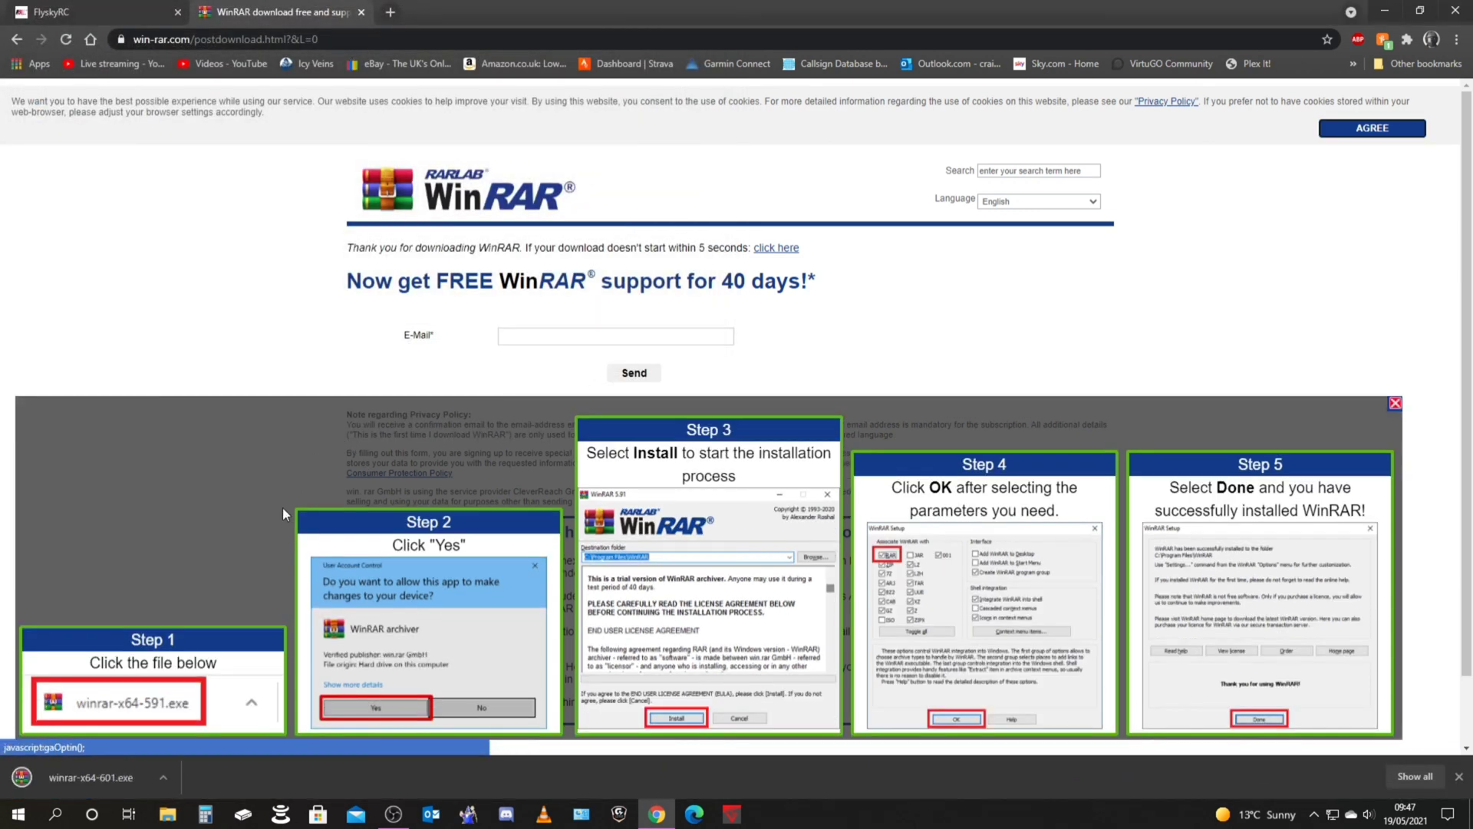
{"action": "left_click", "coordinate": [162, 778]}
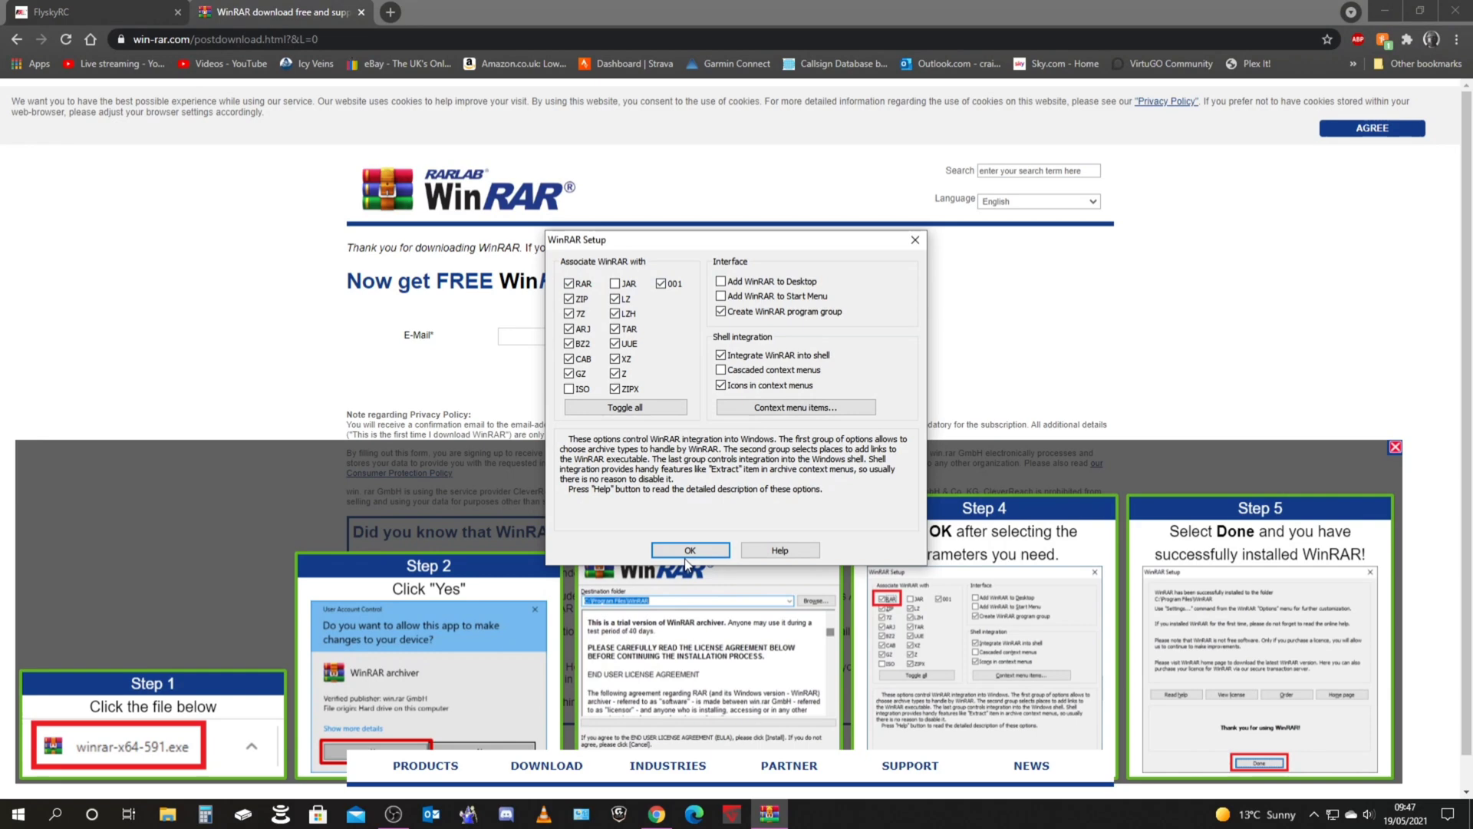
Install WinRAR with default associations, then close its Start Menu folder and the WinRAR tab
{"action": "left_click", "coordinate": [688, 550]}
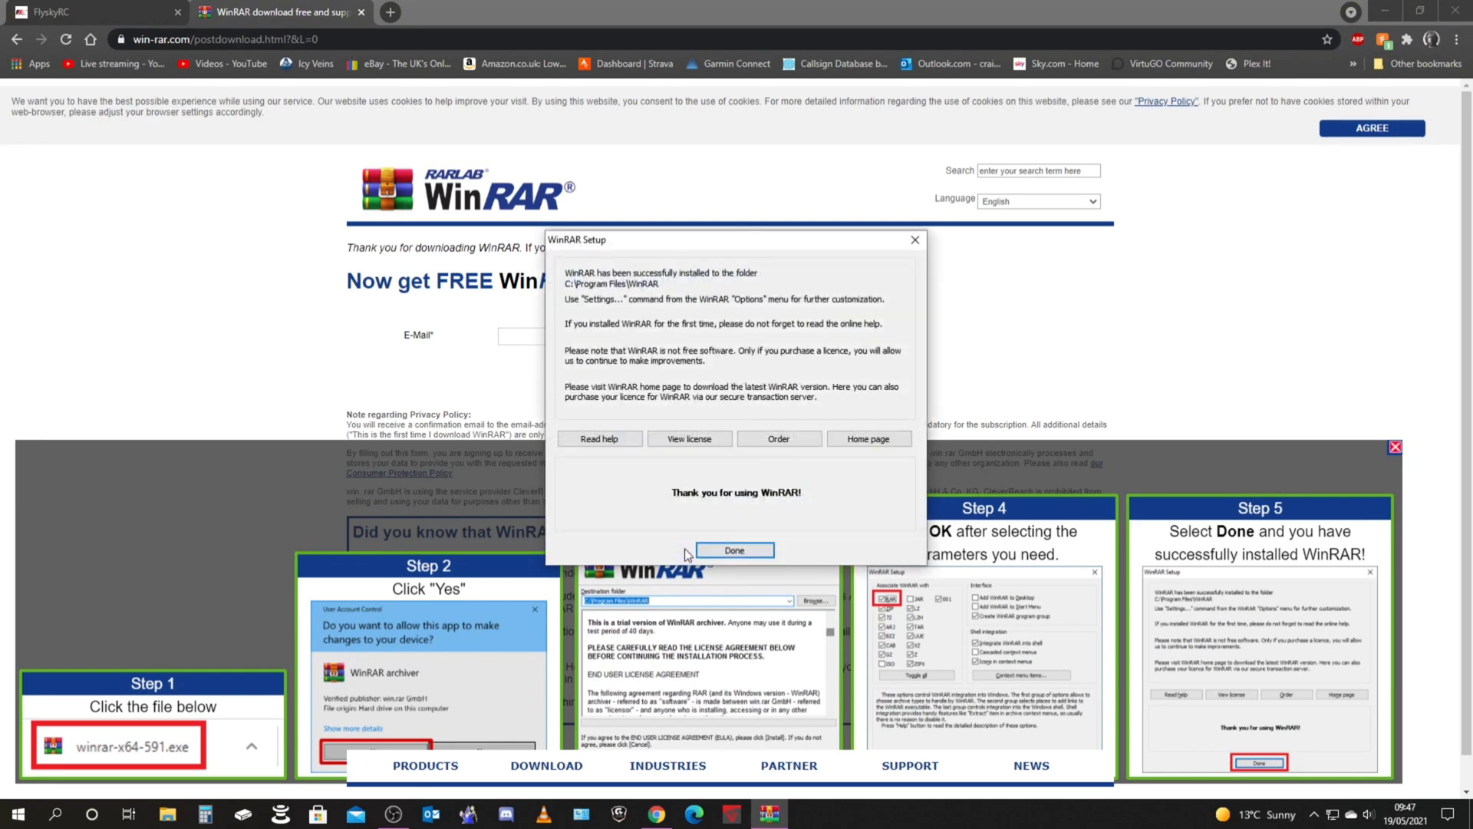
{"action": "left_click", "coordinate": [726, 546]}
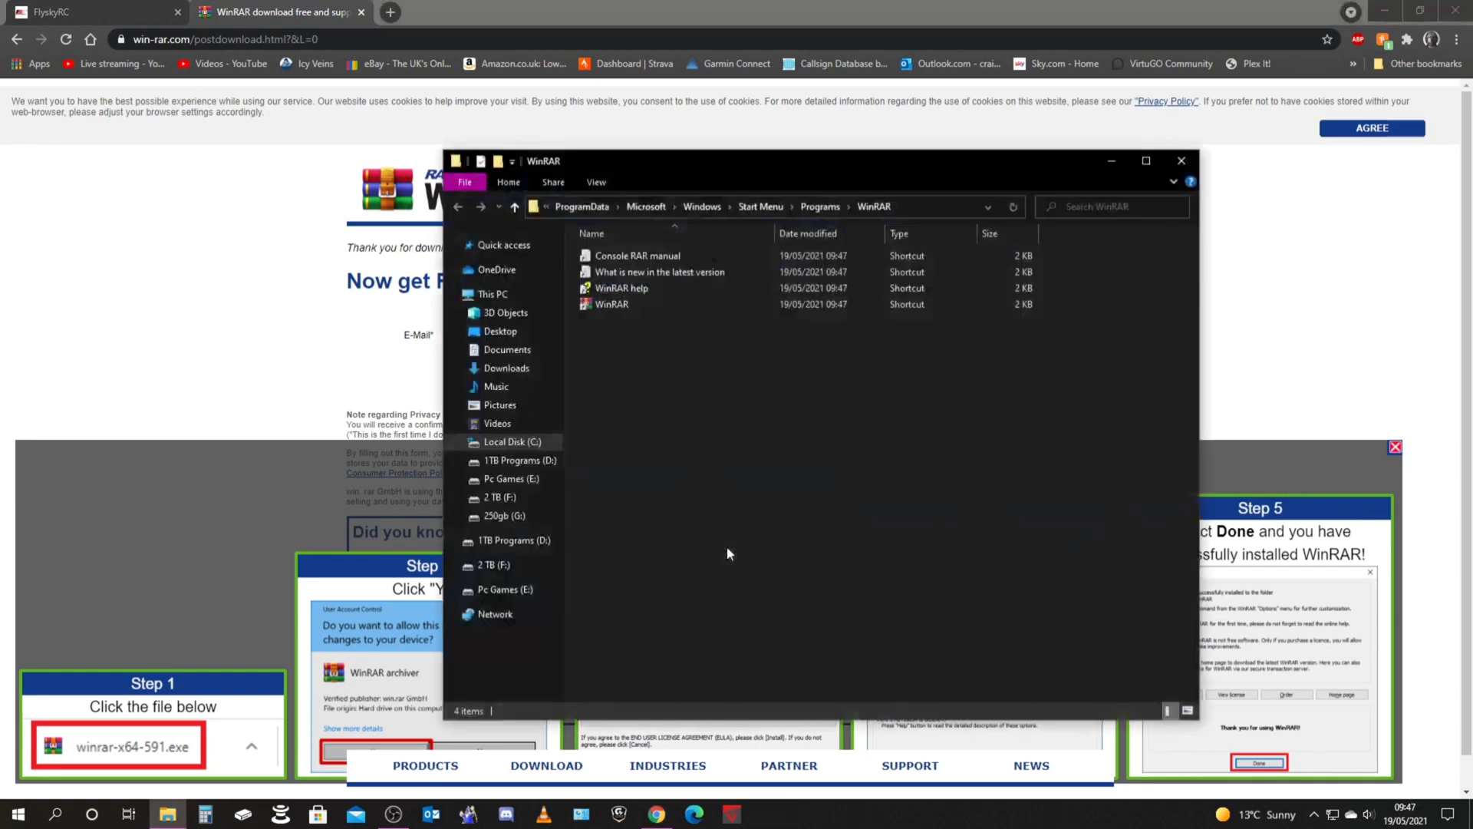
{"action": "left_click", "coordinate": [1182, 160]}
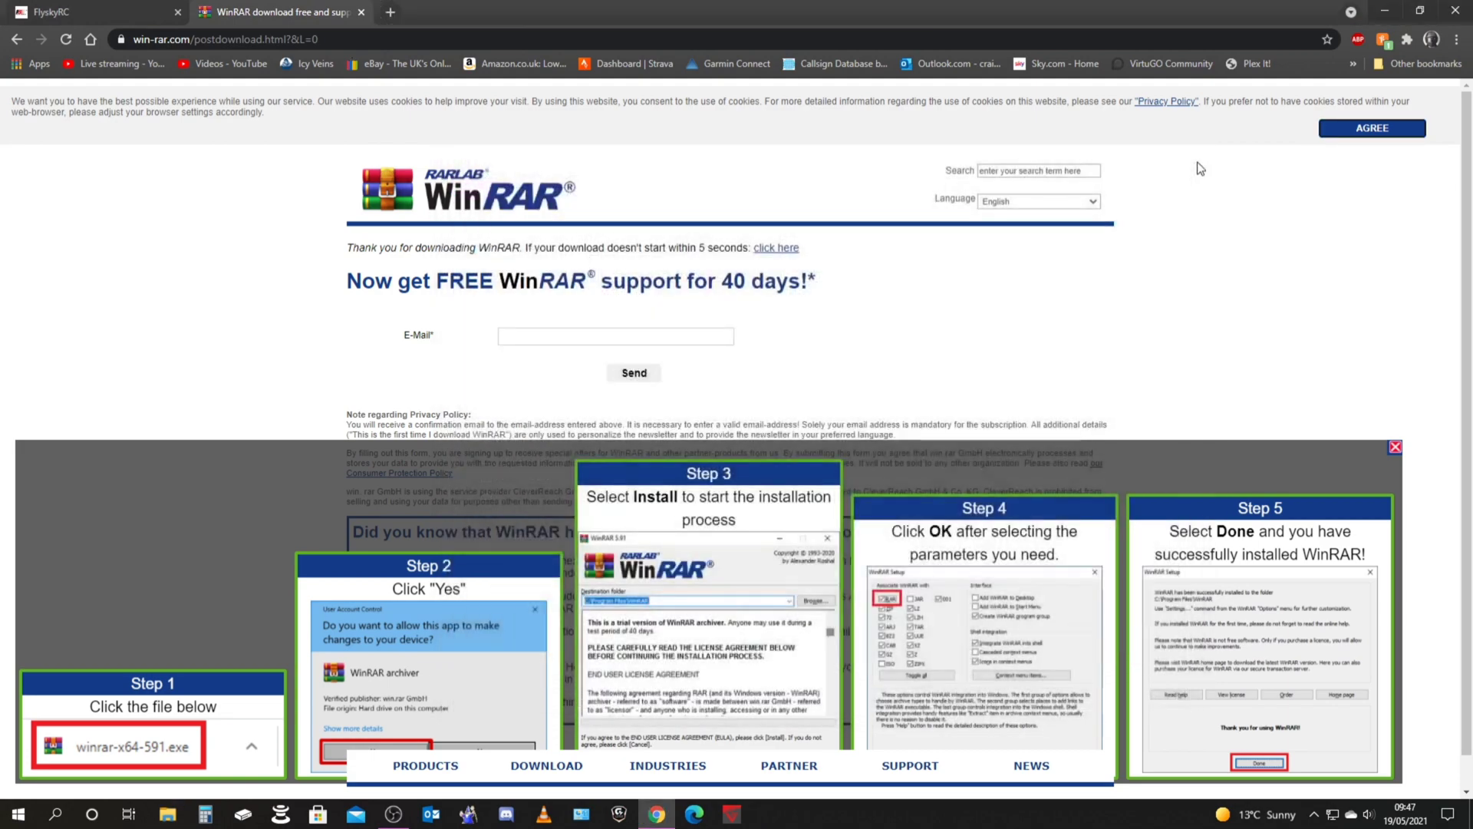
{"action": "left_click", "coordinate": [362, 12]}
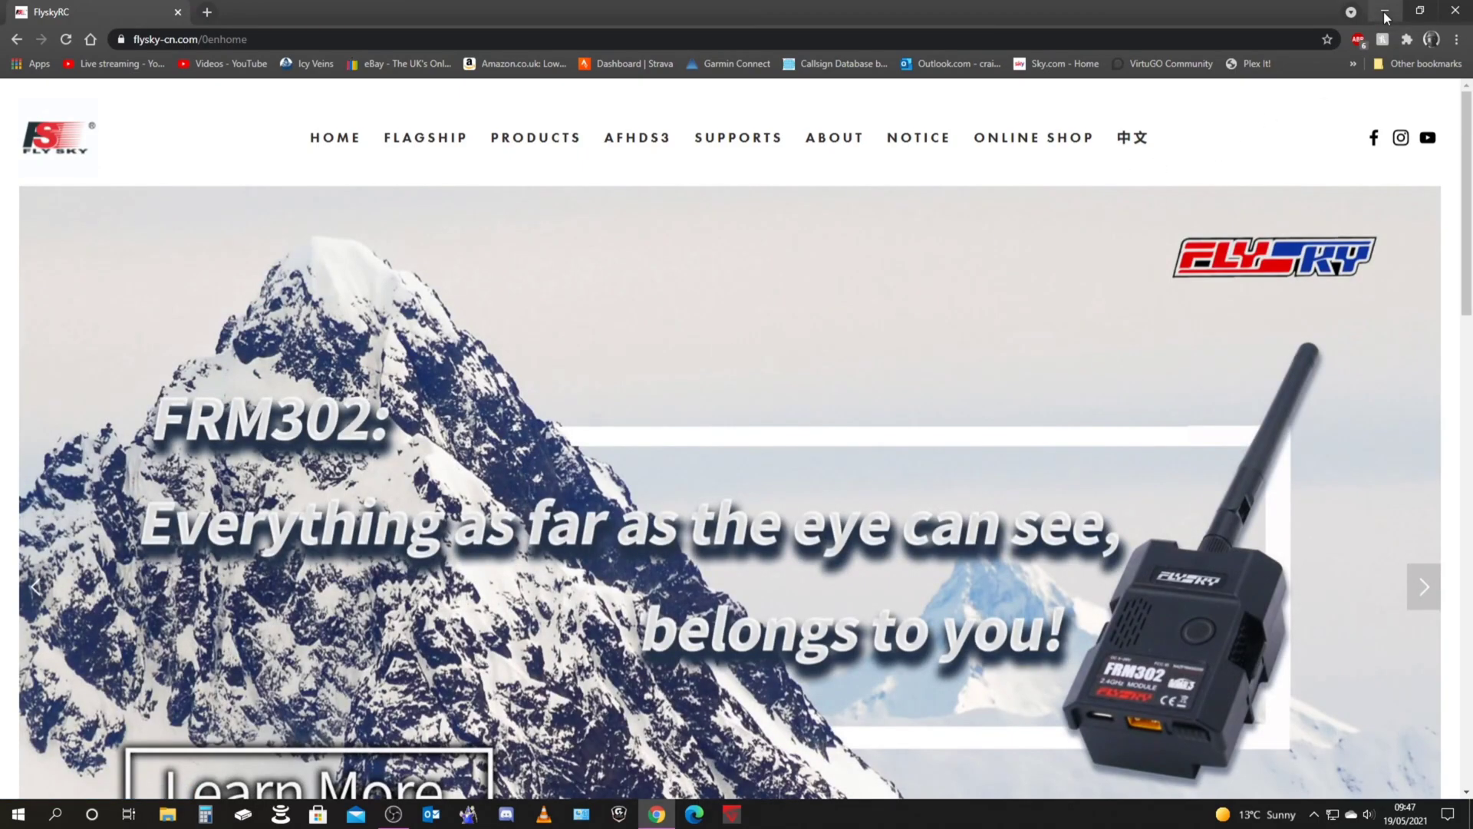
Minimise Chrome and briefly view the Desktop folder in File Explorer before closing it
{"action": "left_click", "coordinate": [1386, 17]}
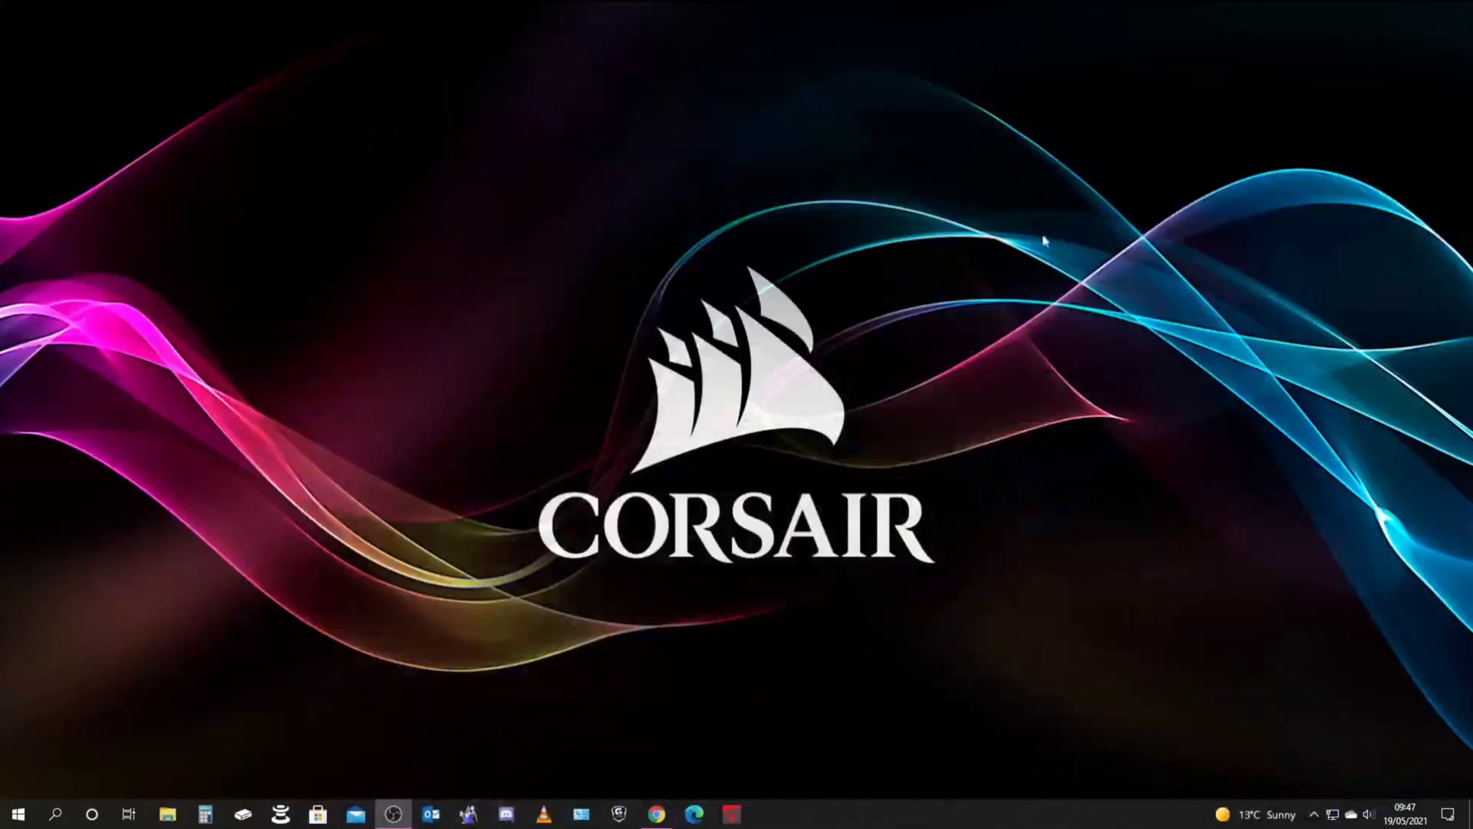
{"action": "left_click", "coordinate": [167, 815]}
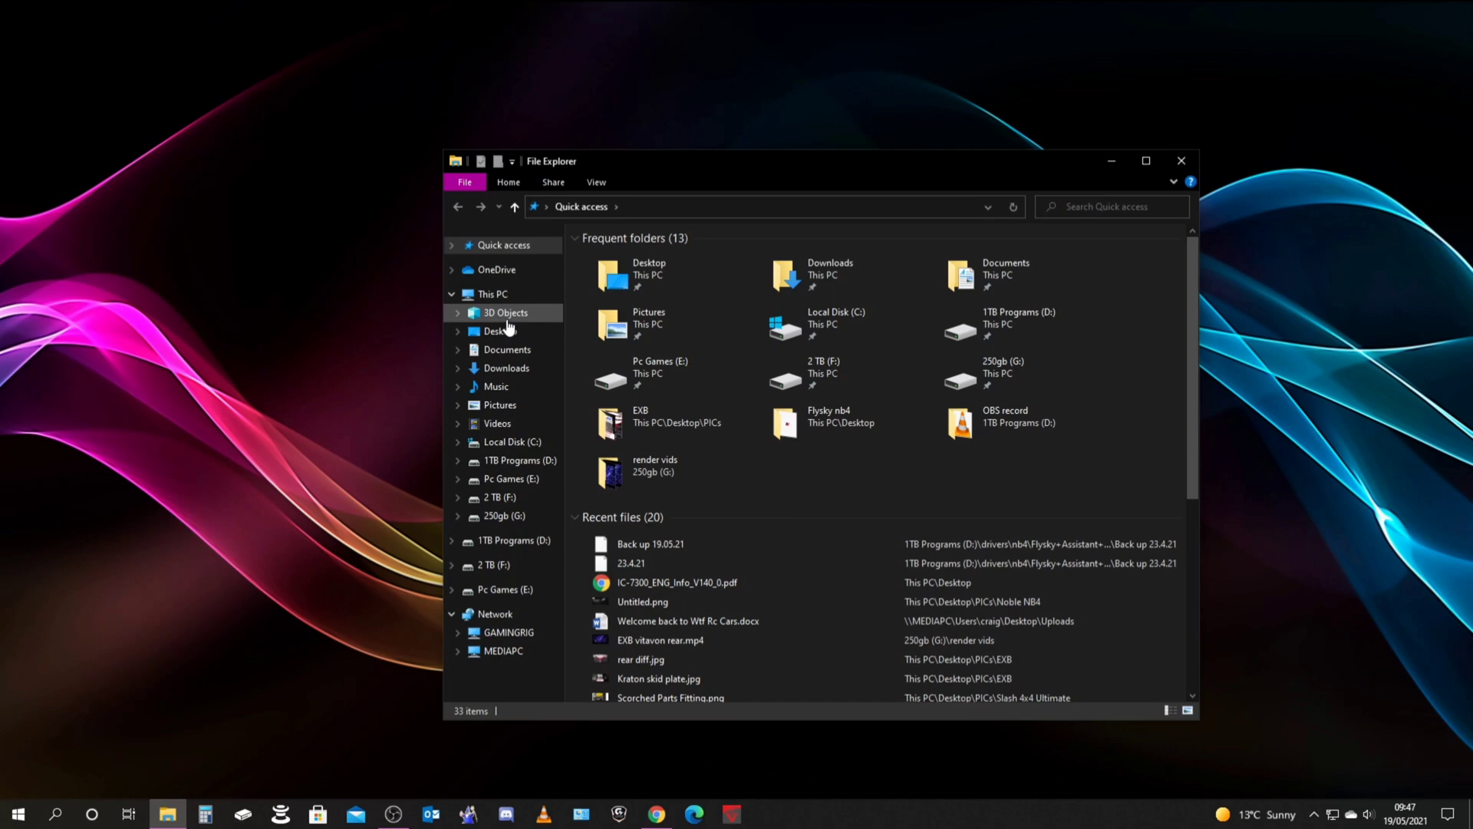
{"action": "left_click", "coordinate": [502, 332]}
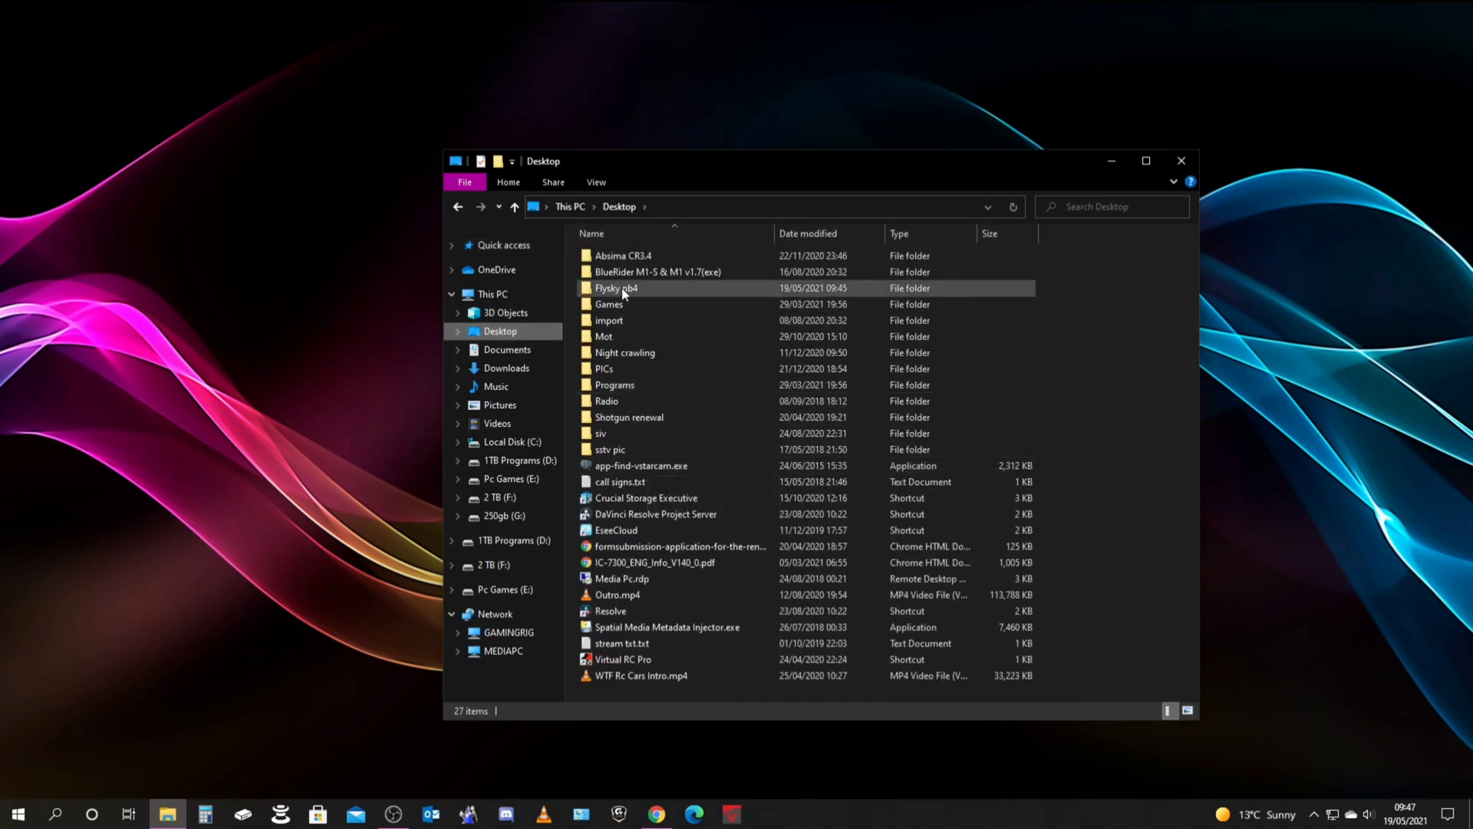
{"action": "left_click", "coordinate": [1181, 160]}
Create and delete a New folder, then place Flysky nb4 just left of the Corsair logo
{"action": "right_click", "coordinate": [739, 354]}
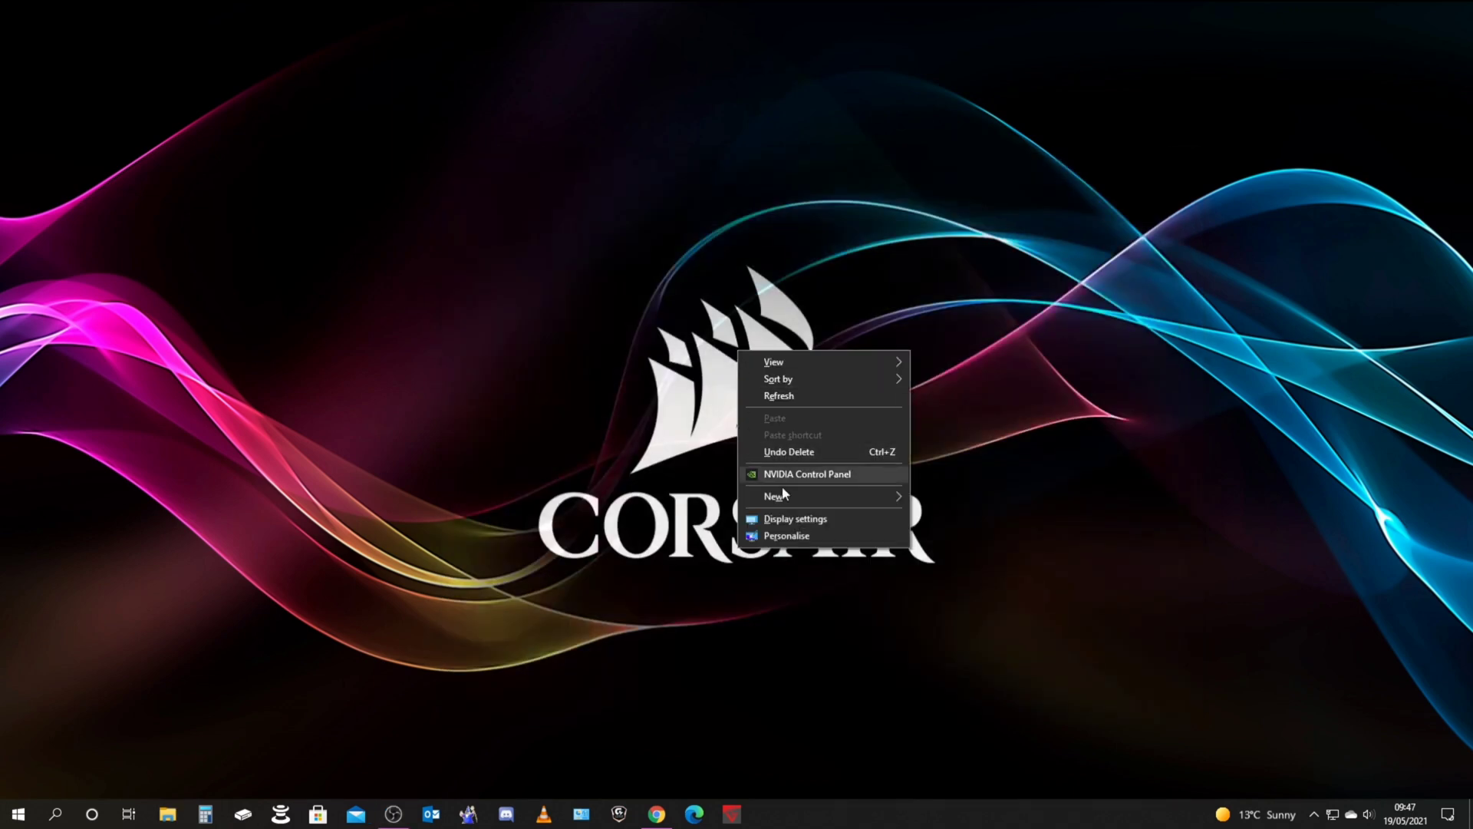
{"action": "mouse_move", "coordinate": [815, 507]}
{"action": "left_click", "coordinate": [940, 497]}
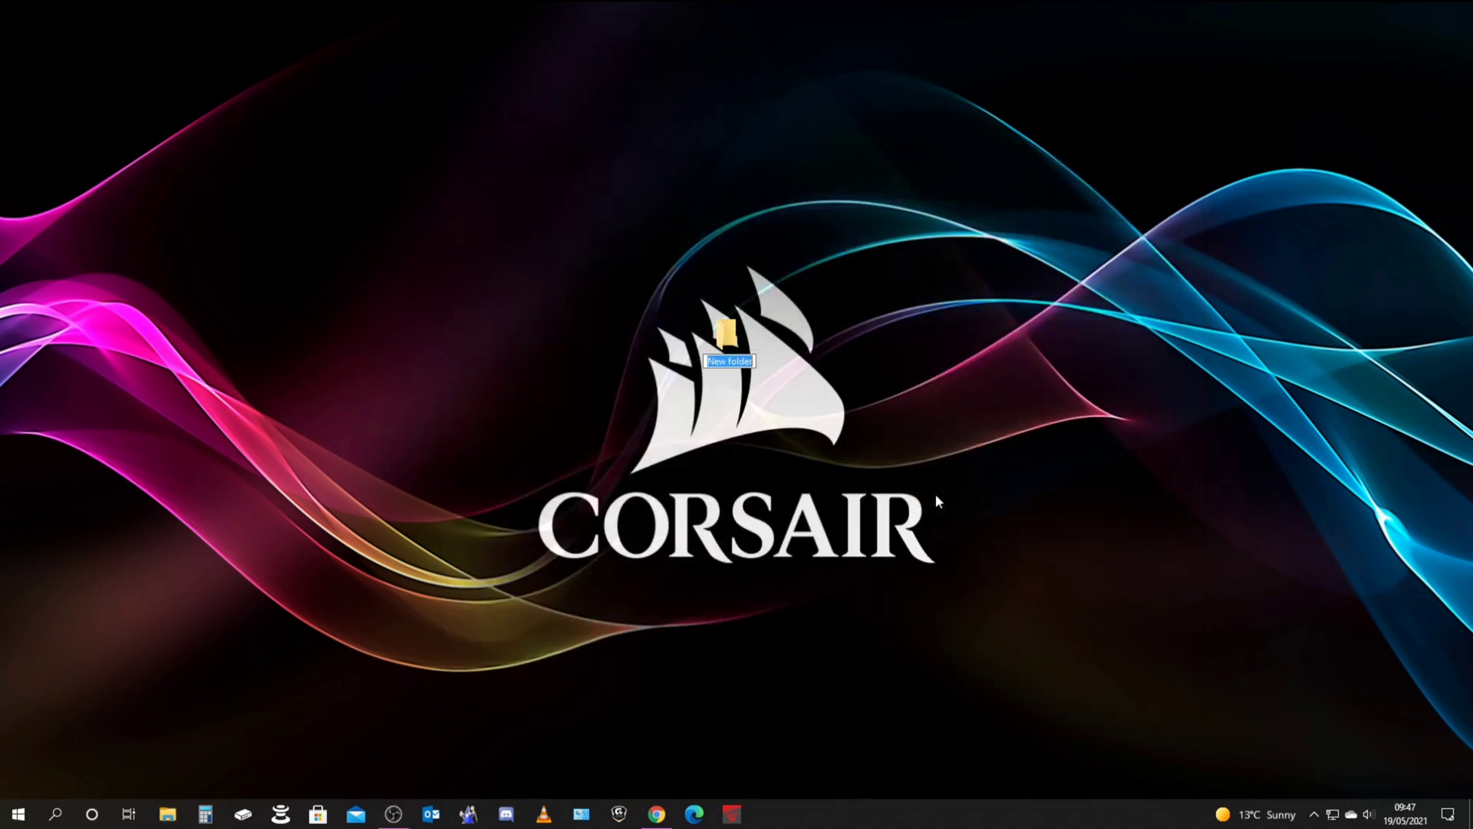
{"action": "right_click", "coordinate": [741, 349]}
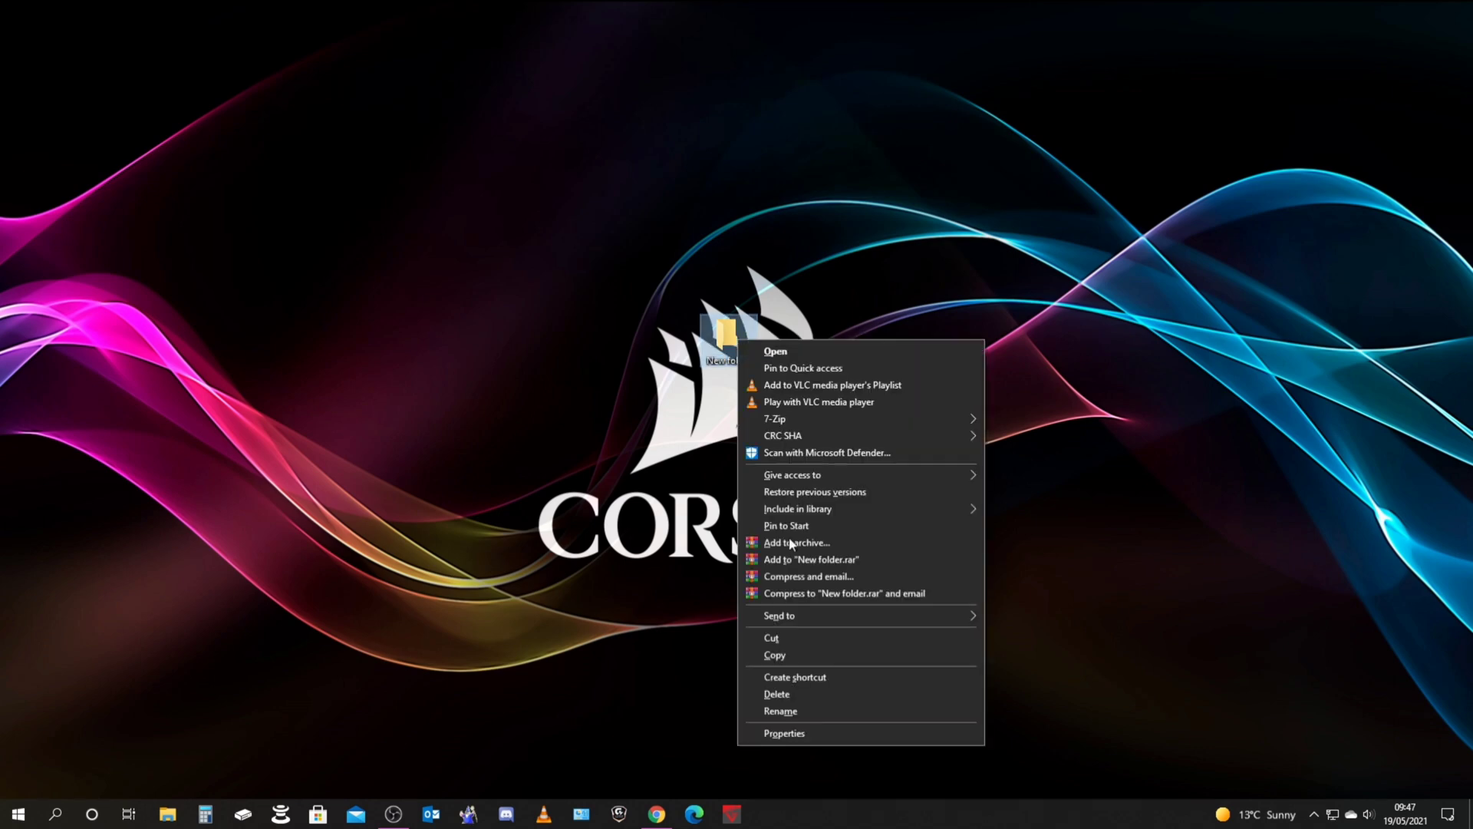
{"action": "left_click", "coordinate": [785, 694]}
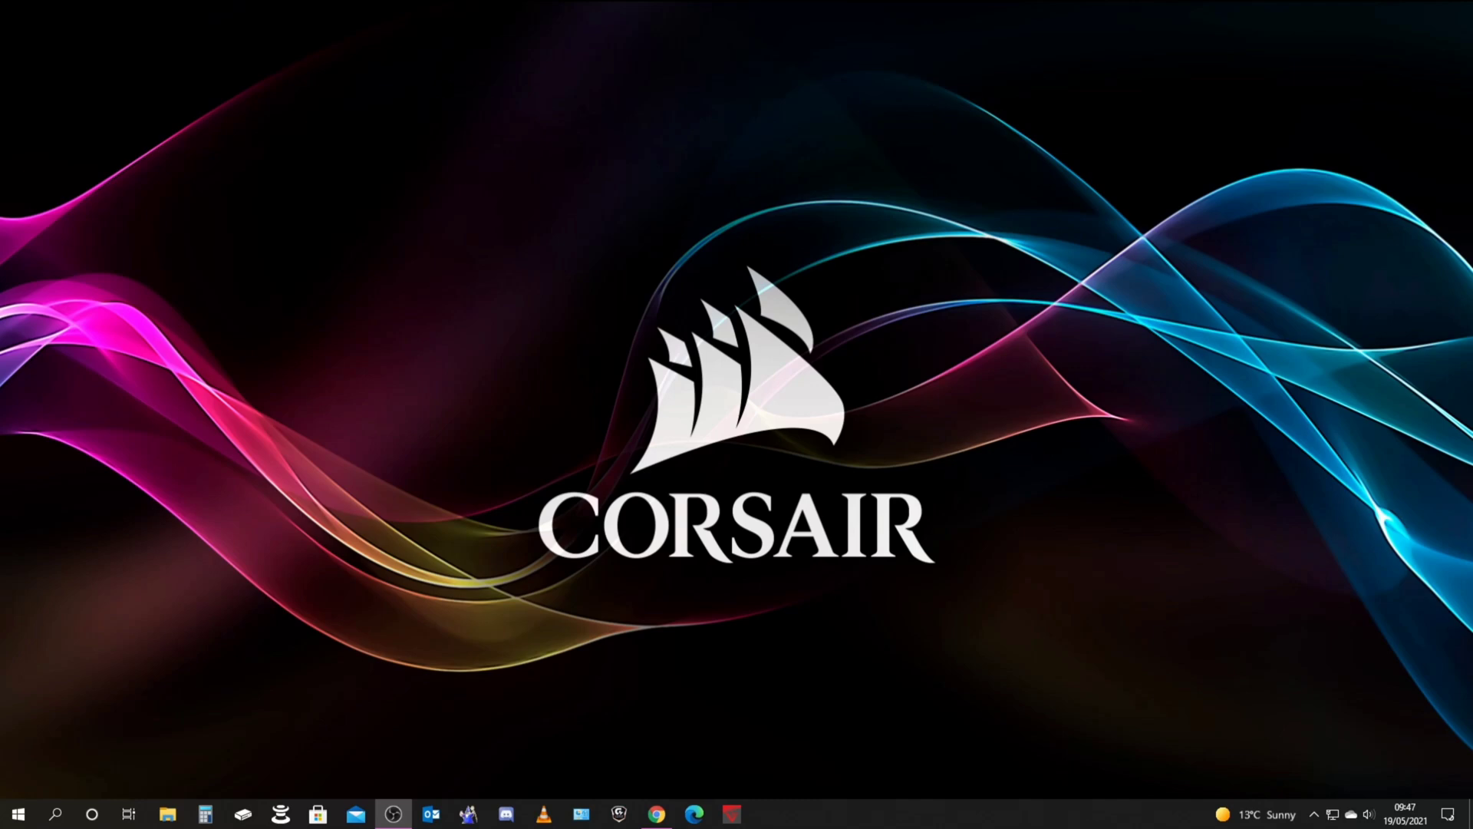
{"action": "left_click_drag", "start_coordinate": [260, 495], "coordinate": [543, 405]}
Restore Chrome and open the NOBLE NB4 product page from the FLAGSHIP menu
{"action": "left_click", "coordinate": [657, 813]}
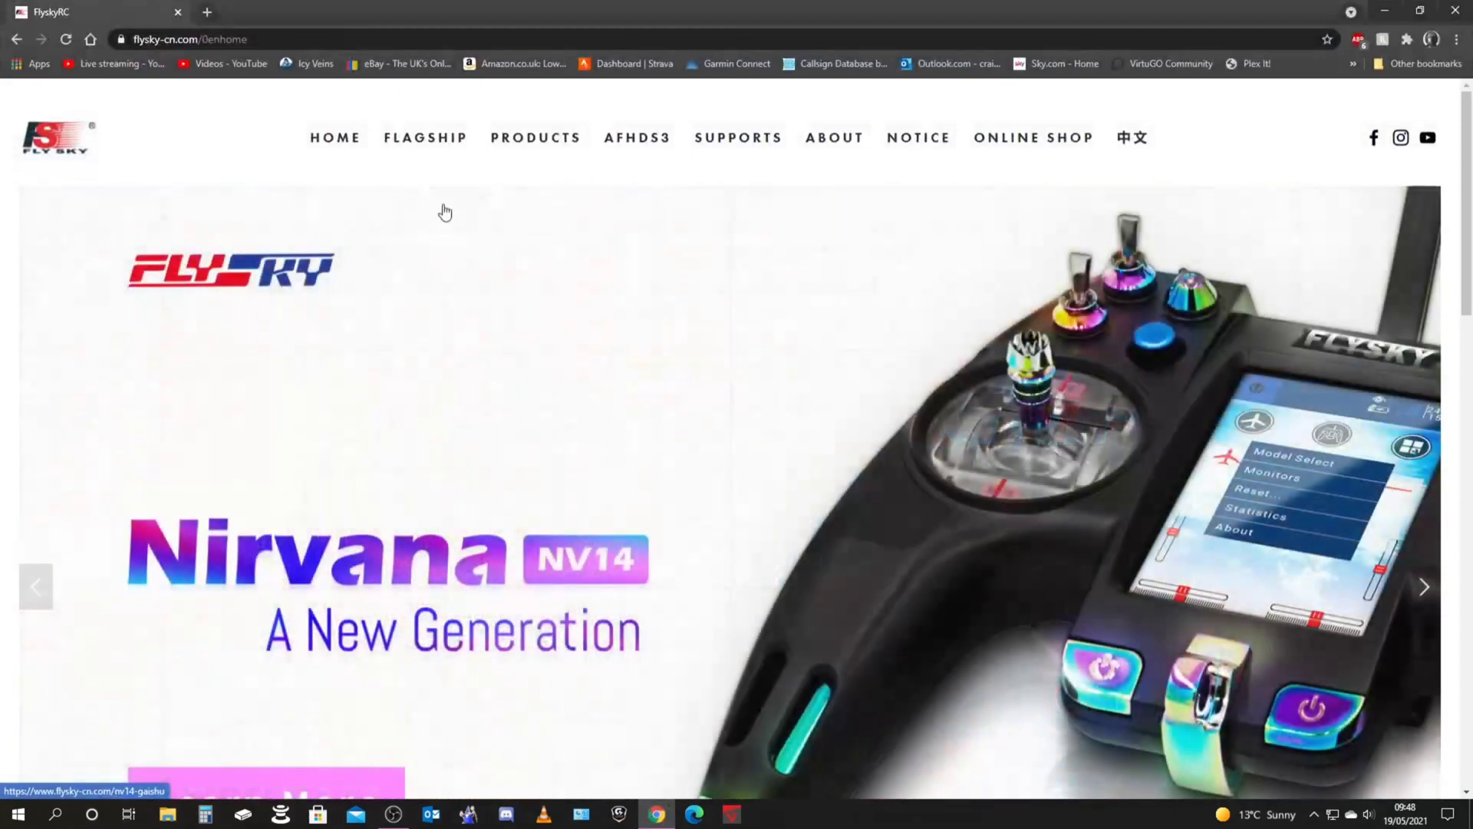
{"action": "mouse_move", "coordinate": [424, 138]}
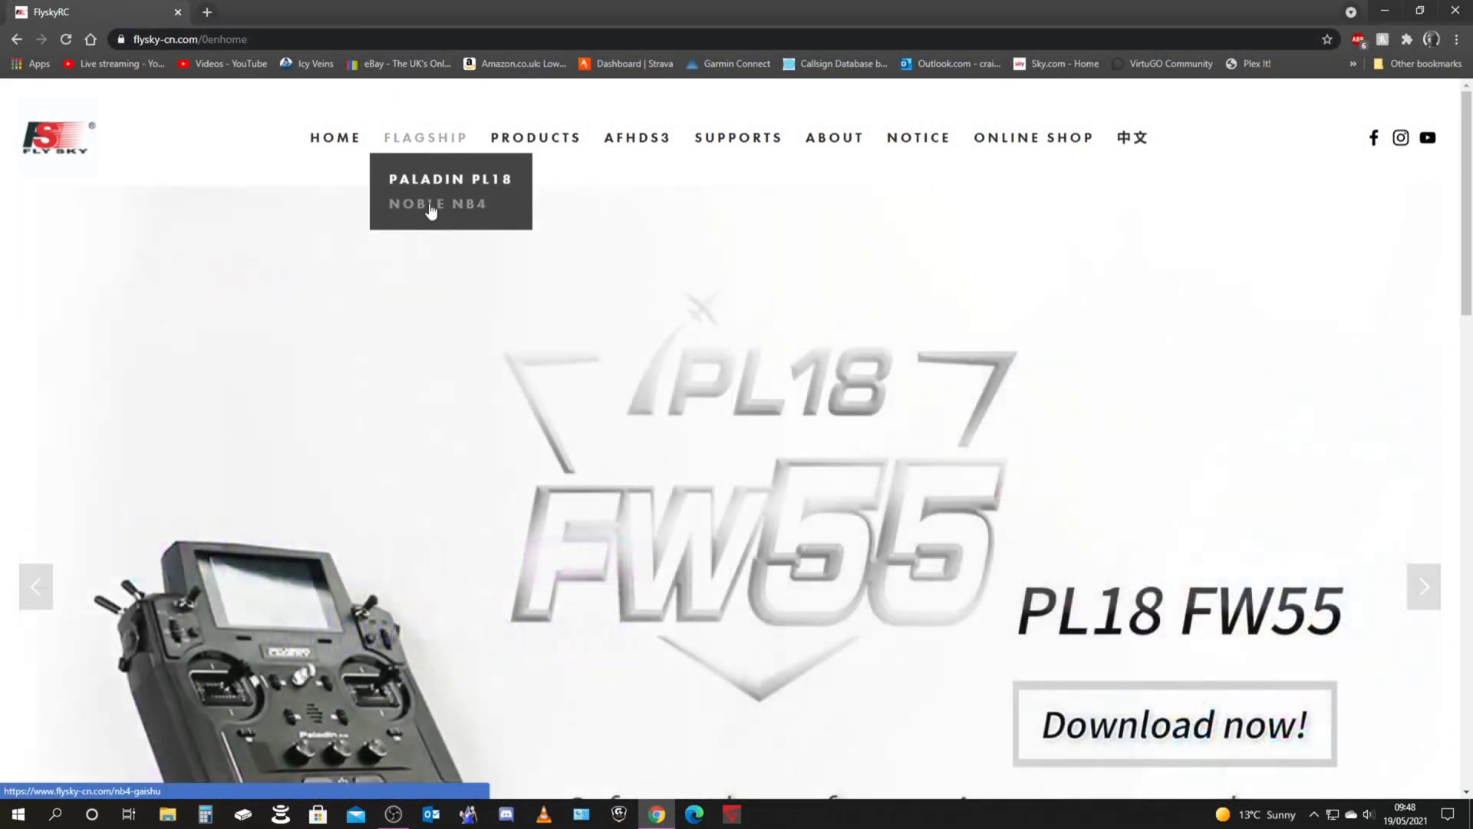
{"action": "left_click", "coordinate": [431, 206]}
{"action": "scroll", "coordinate": [468, 238], "scroll_direction": "down", "scroll_amount": 5}
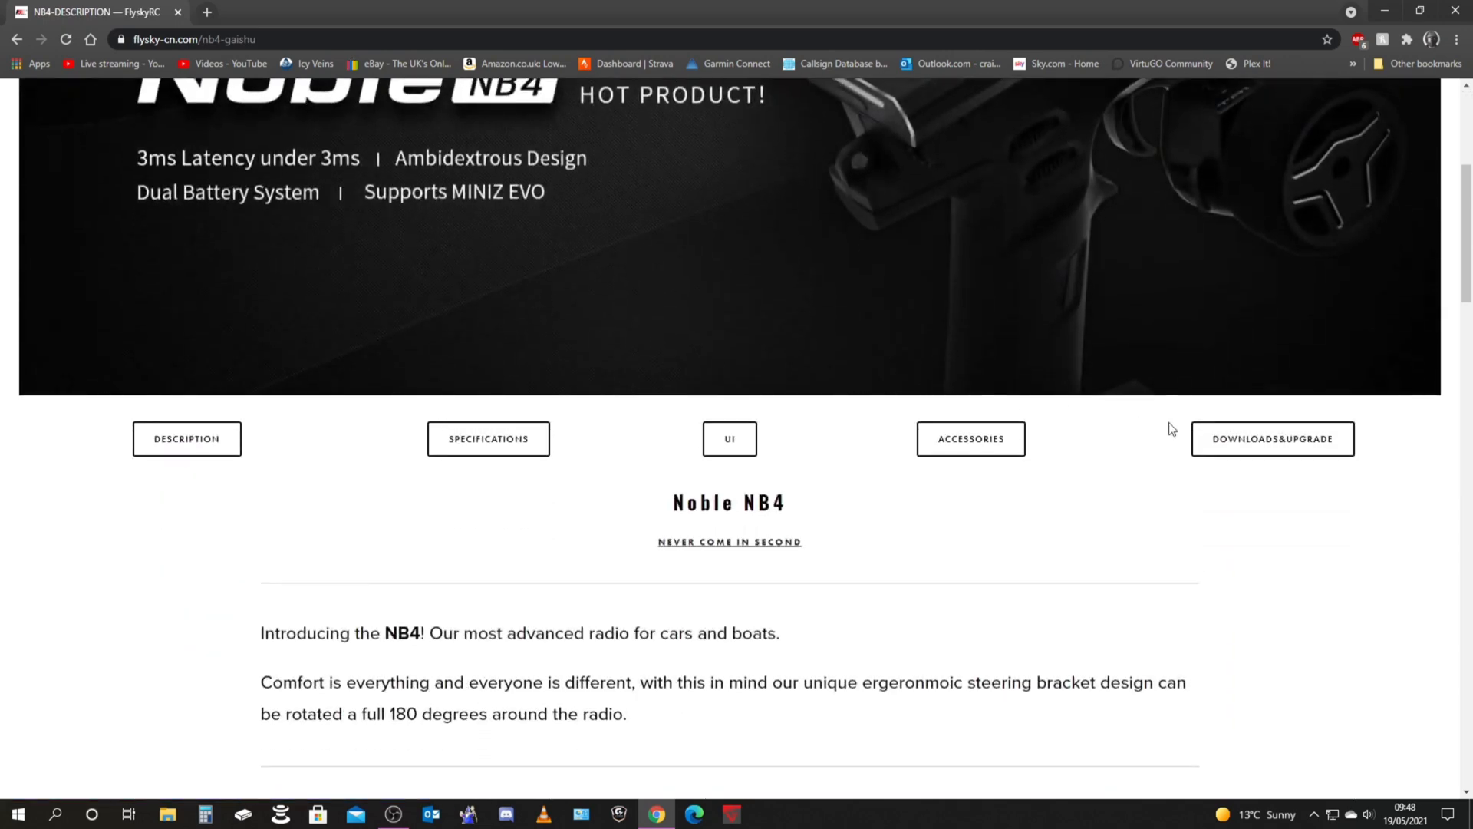
Open NB4 DOWNLOADS&UPGRADE and scroll down to the NB4 Receiver Updater rows
{"action": "left_click", "coordinate": [1267, 445]}
{"action": "scroll", "coordinate": [973, 543], "scroll_direction": "down", "scroll_amount": 3}
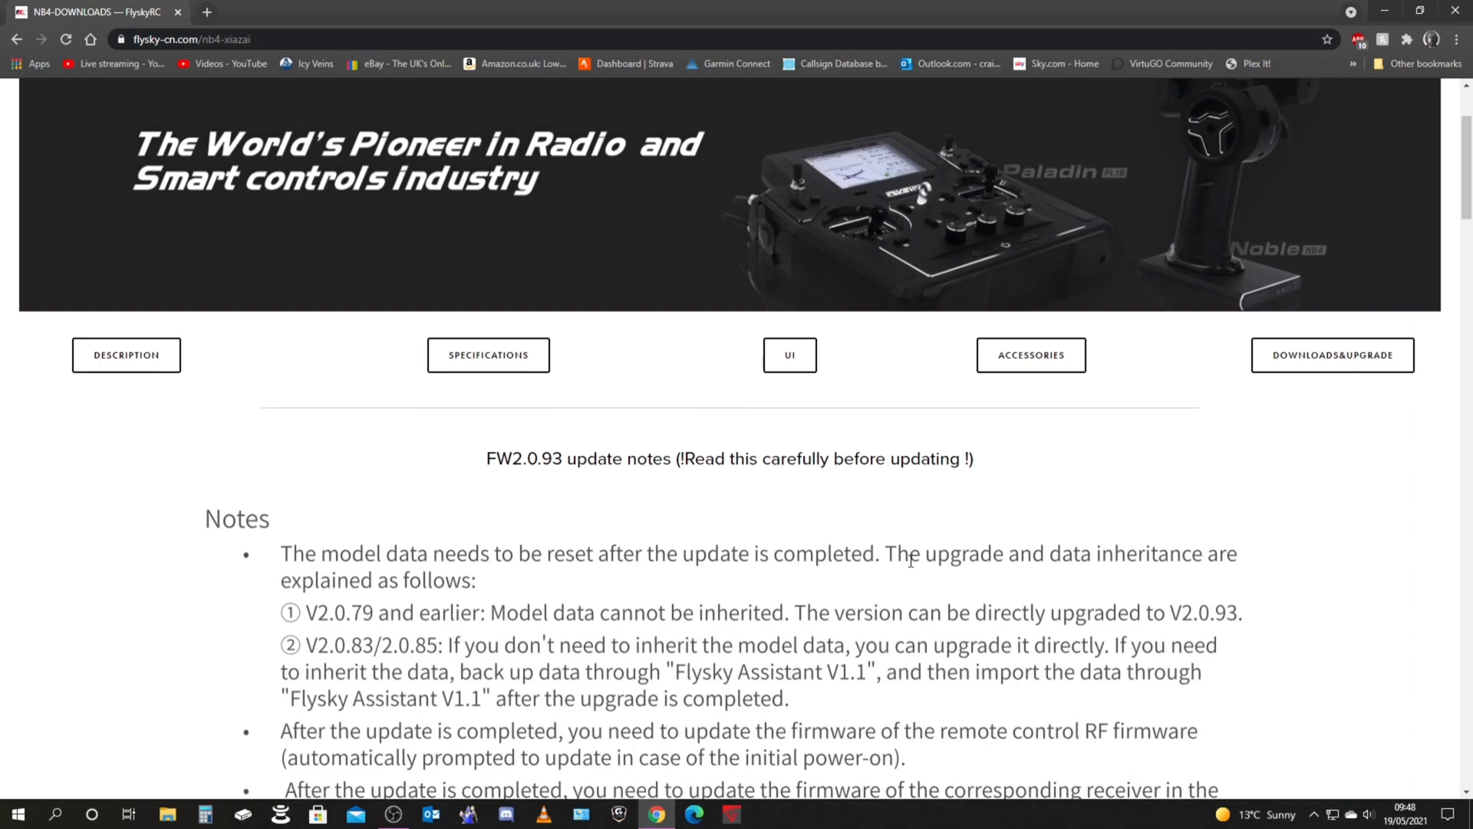
{"action": "scroll", "coordinate": [911, 561], "scroll_direction": "down", "scroll_amount": 15}
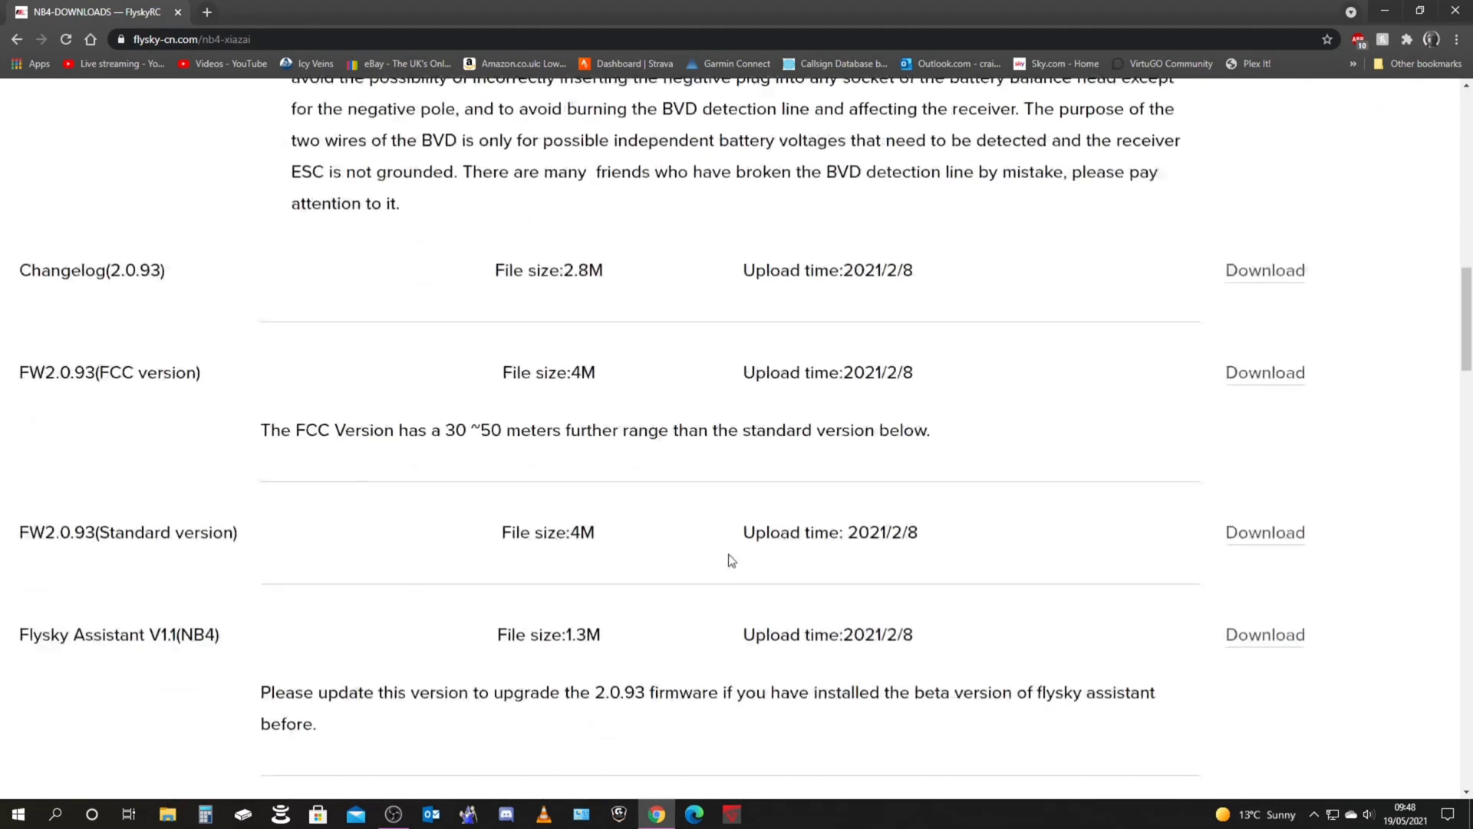
{"action": "scroll", "coordinate": [731, 560], "scroll_direction": "down", "scroll_amount": 2}
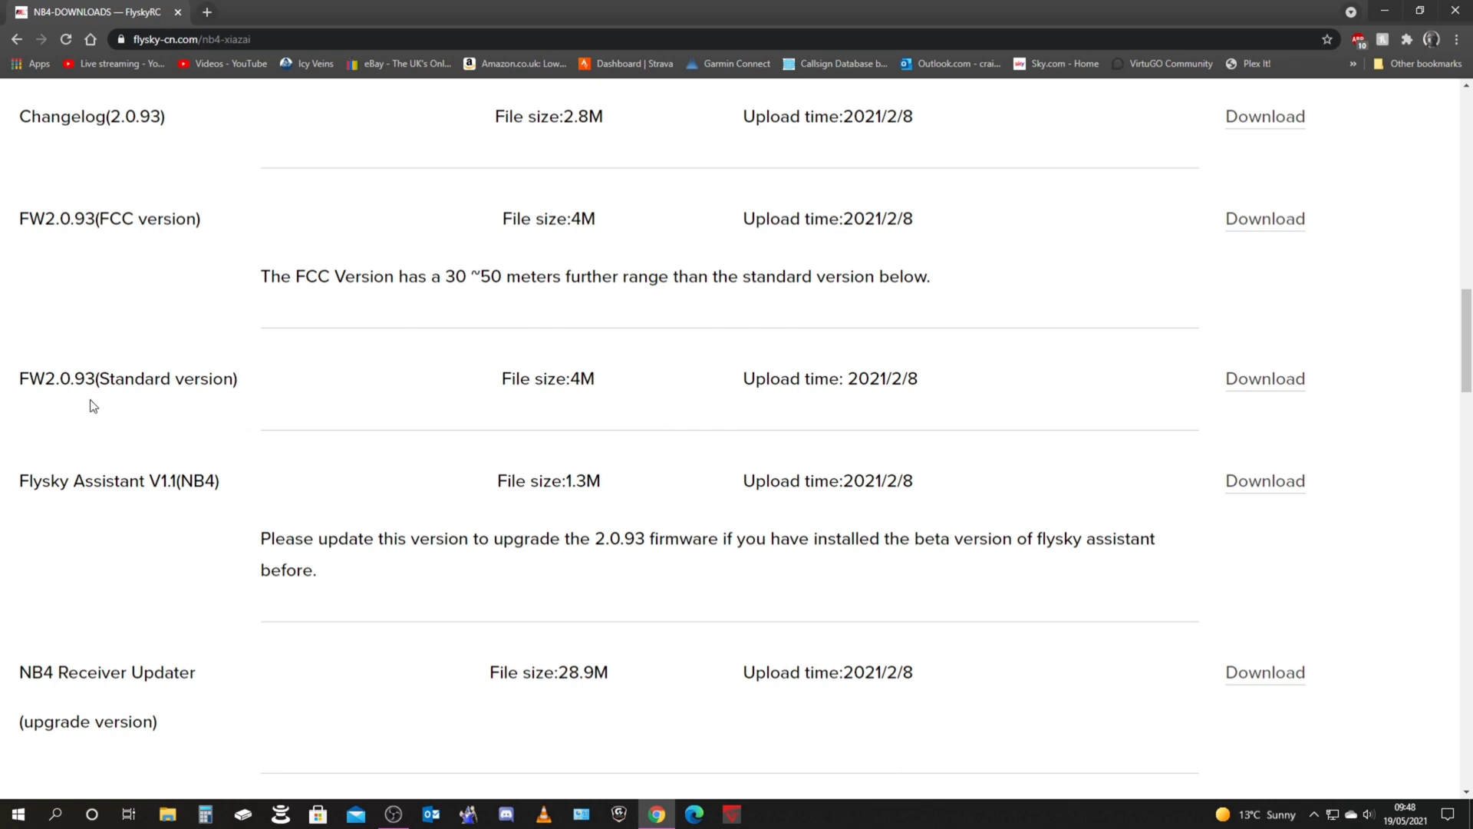
{"action": "scroll", "coordinate": [260, 436], "scroll_direction": "down", "scroll_amount": 4}
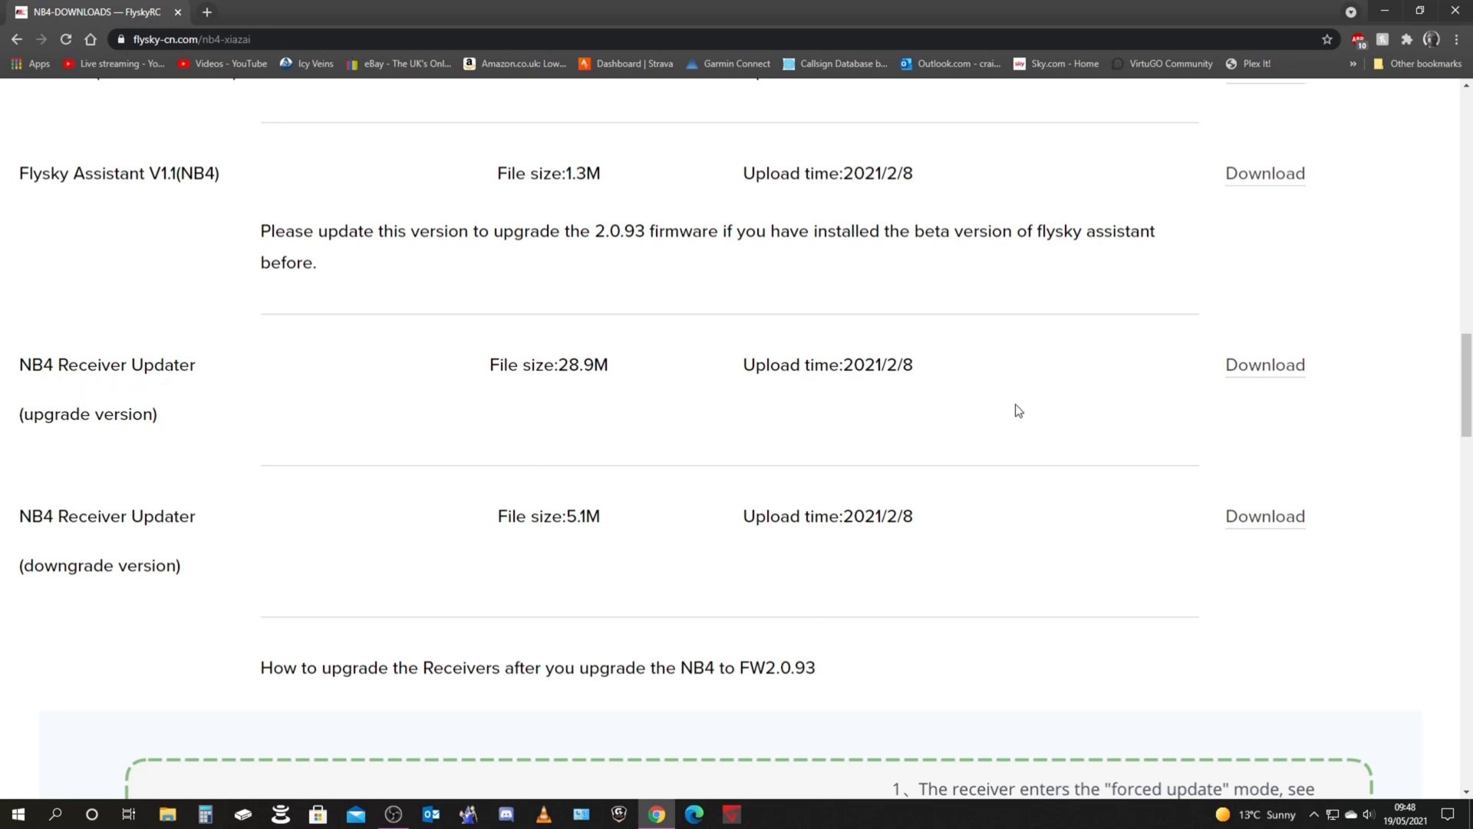
Download the Flysky NB4 Receiver Updater V1.0.8 zip, open it, then close the archive window
{"action": "left_click", "coordinate": [1266, 367]}
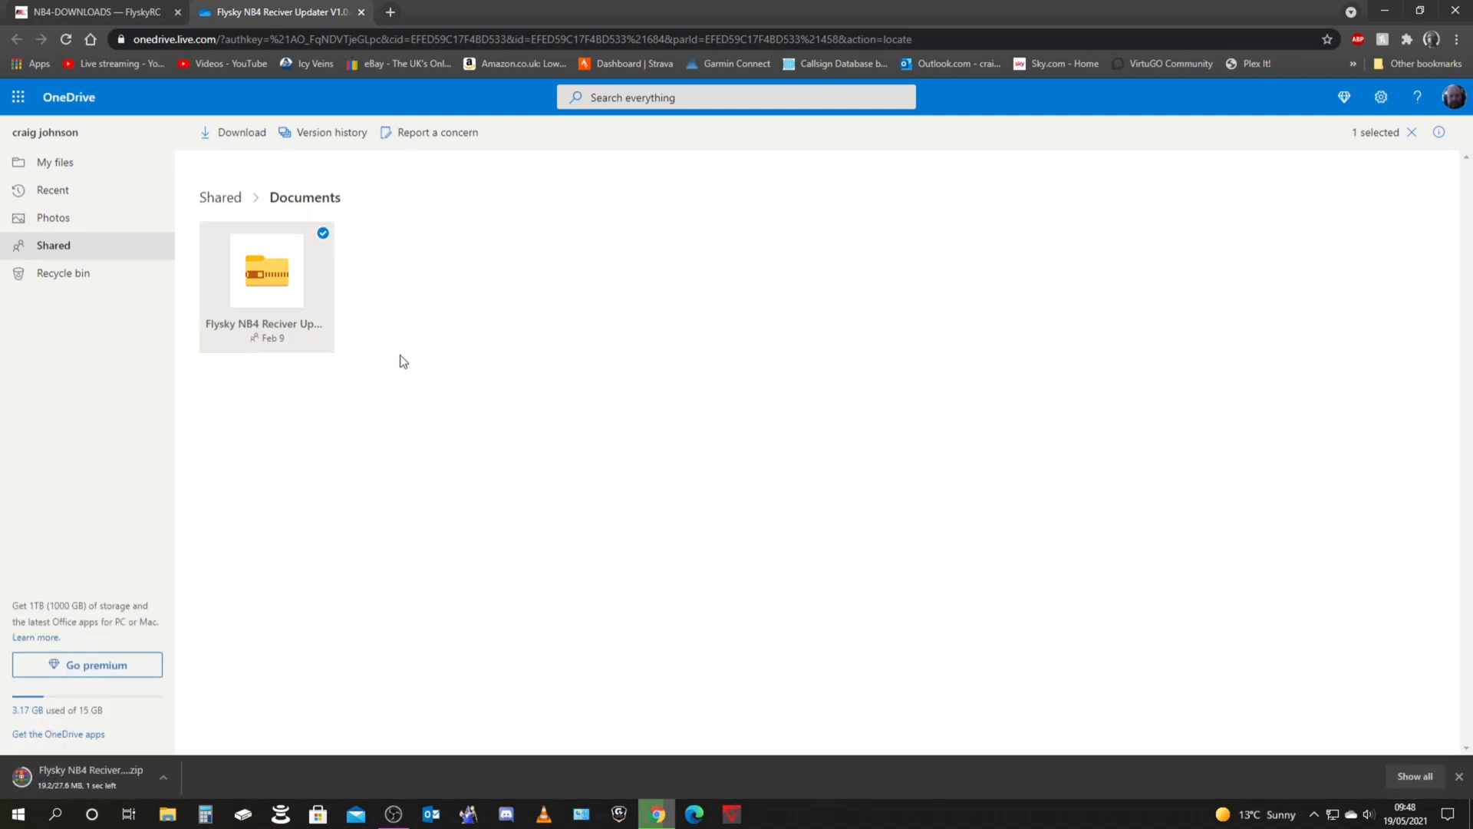
{"action": "left_click", "coordinate": [98, 780]}
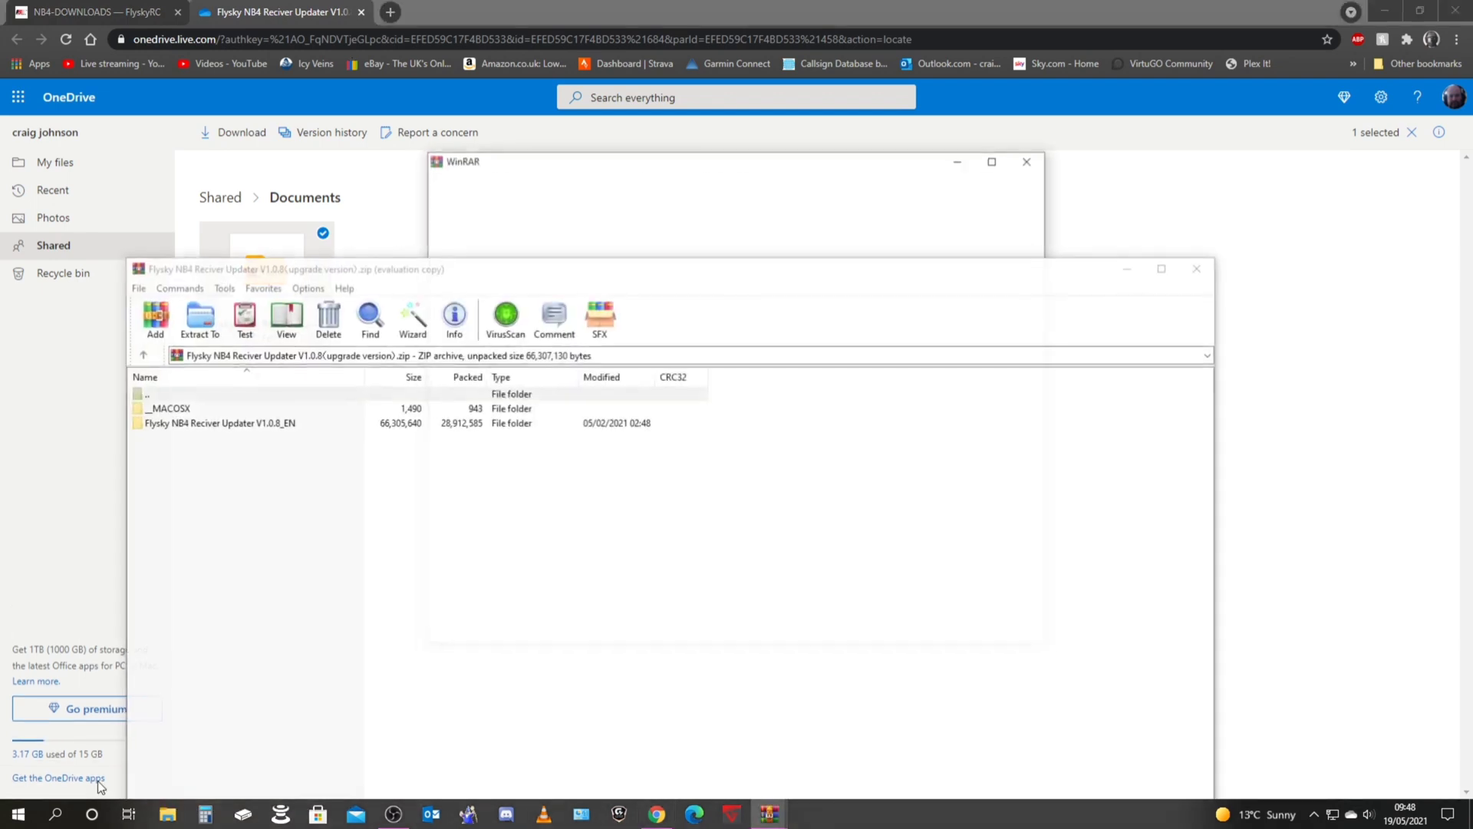
{"action": "left_click", "coordinate": [1040, 164]}
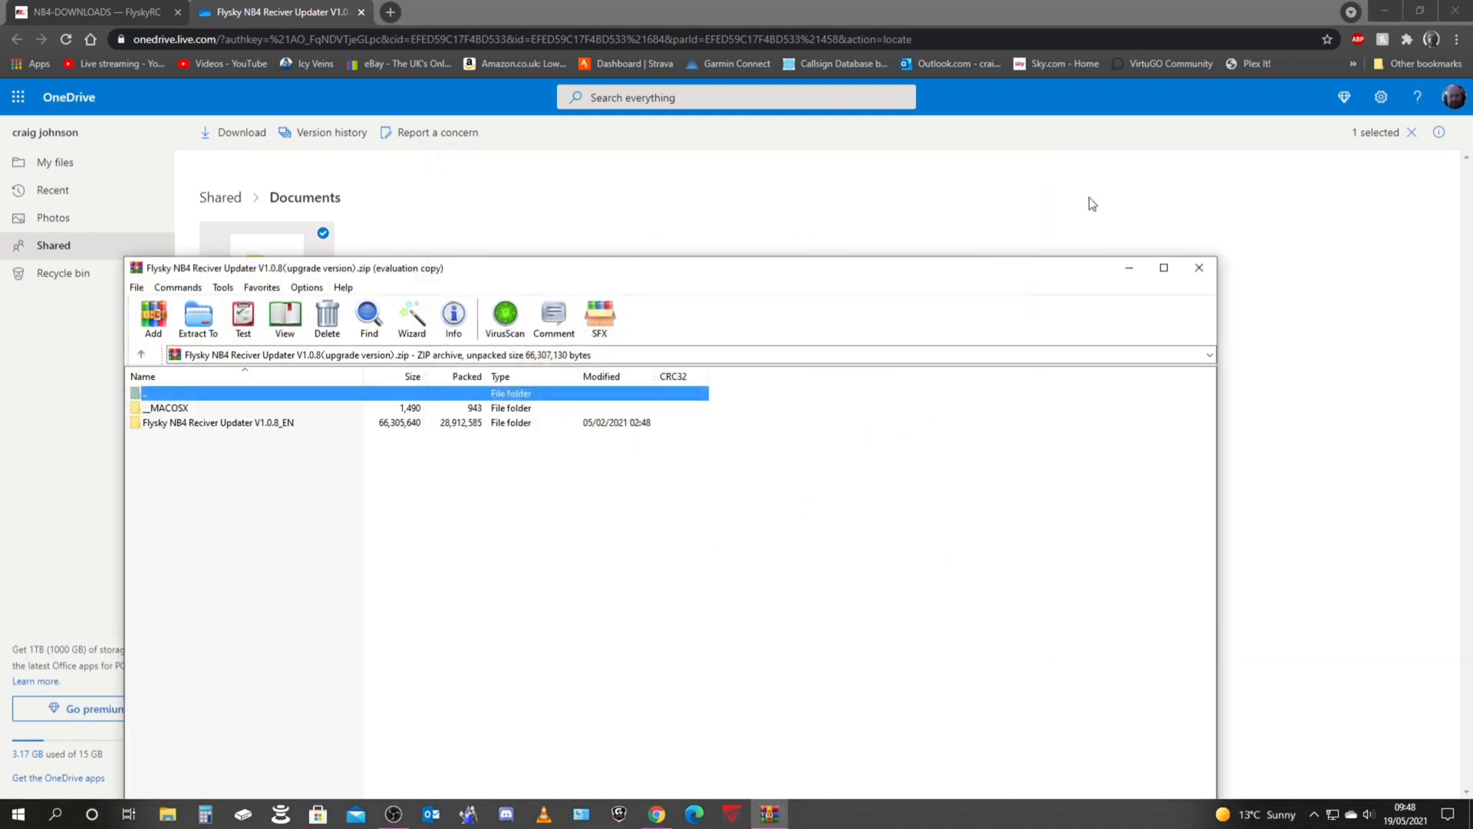
Close the OneDrive tab and minimise Chrome to show the desktop with Flysky nb4
{"action": "left_click", "coordinate": [1201, 275]}
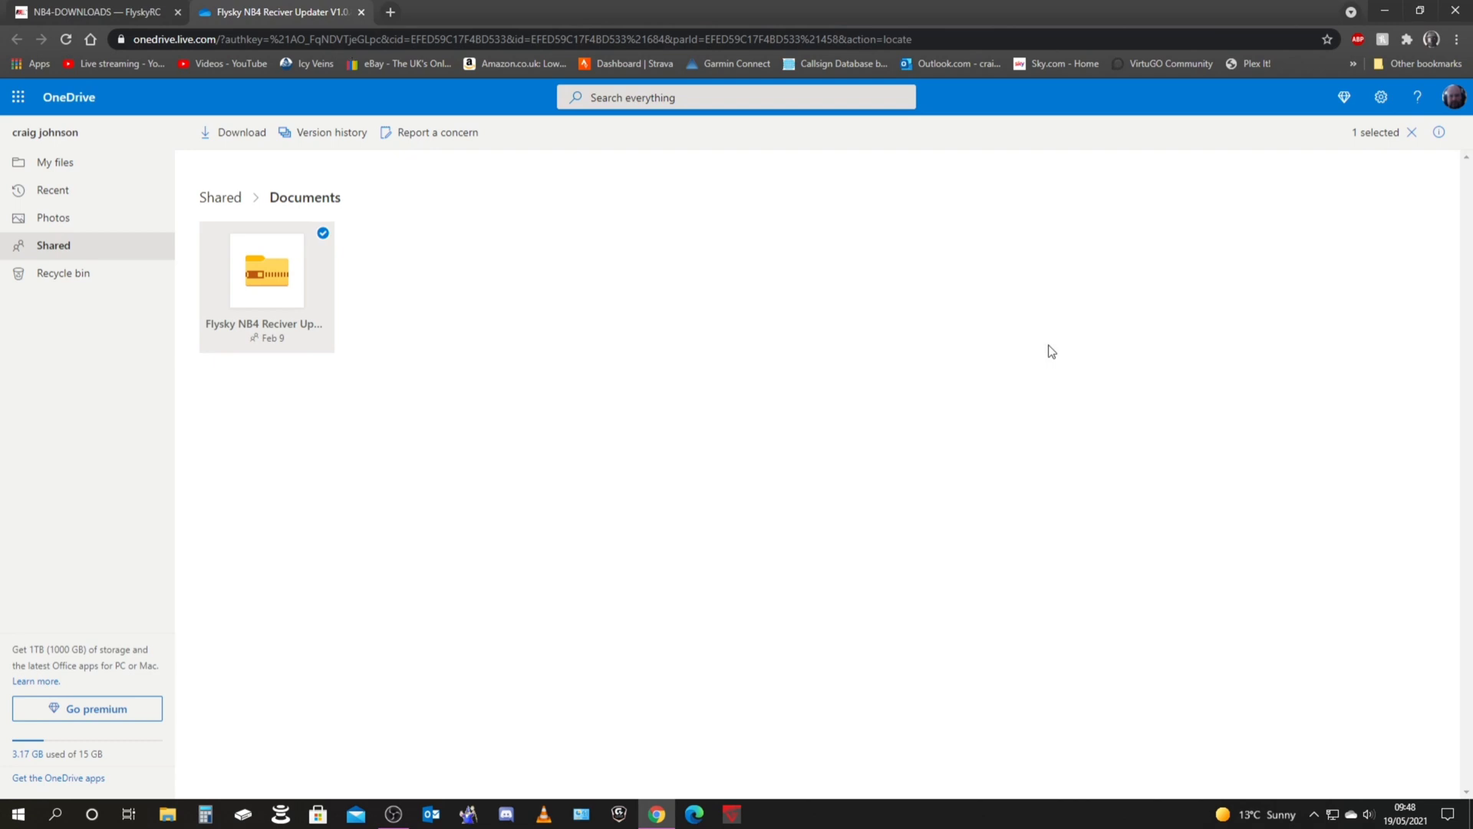
{"action": "left_click", "coordinate": [361, 12]}
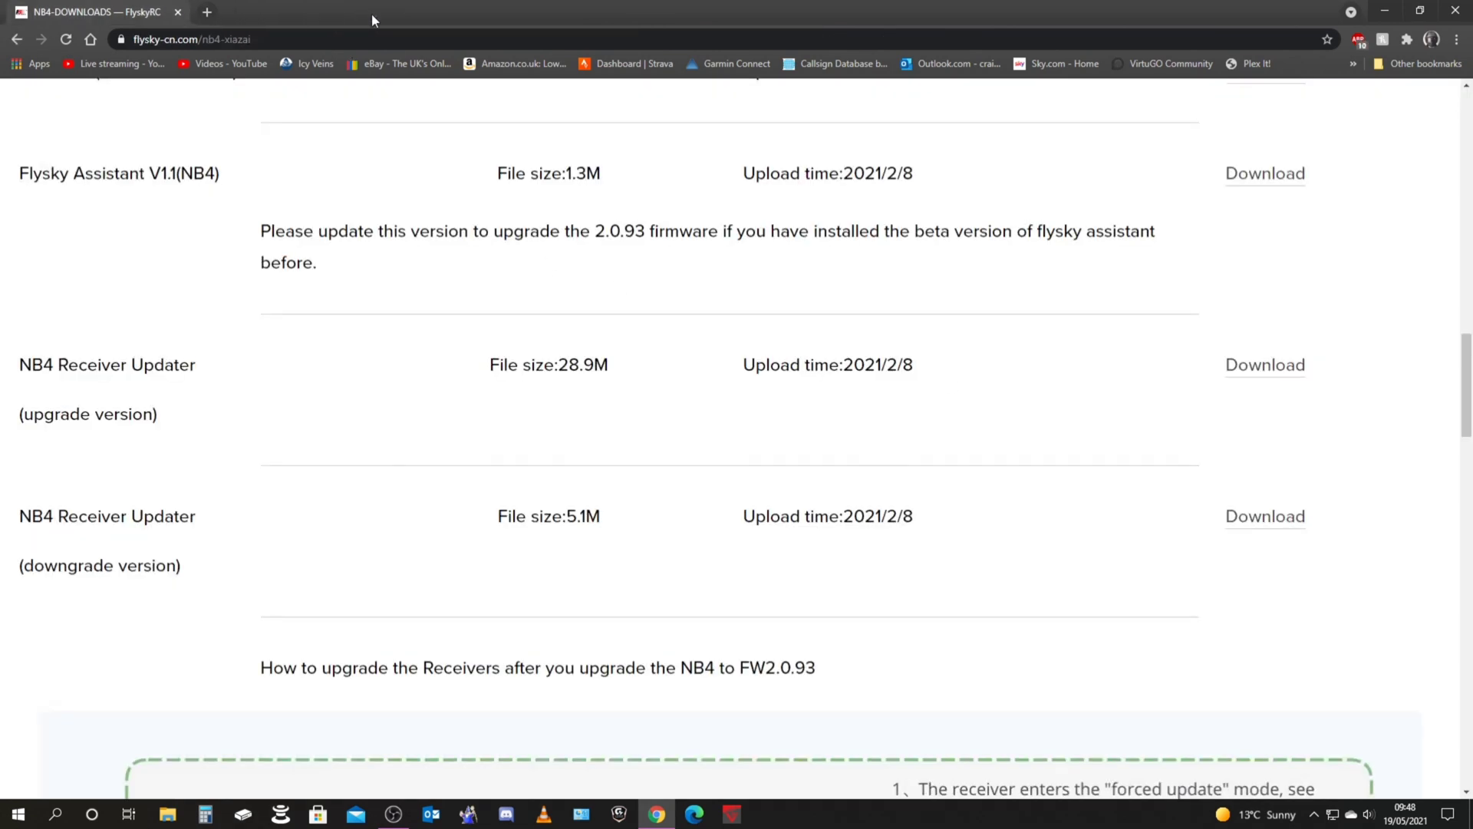
{"action": "left_click", "coordinate": [1385, 11]}
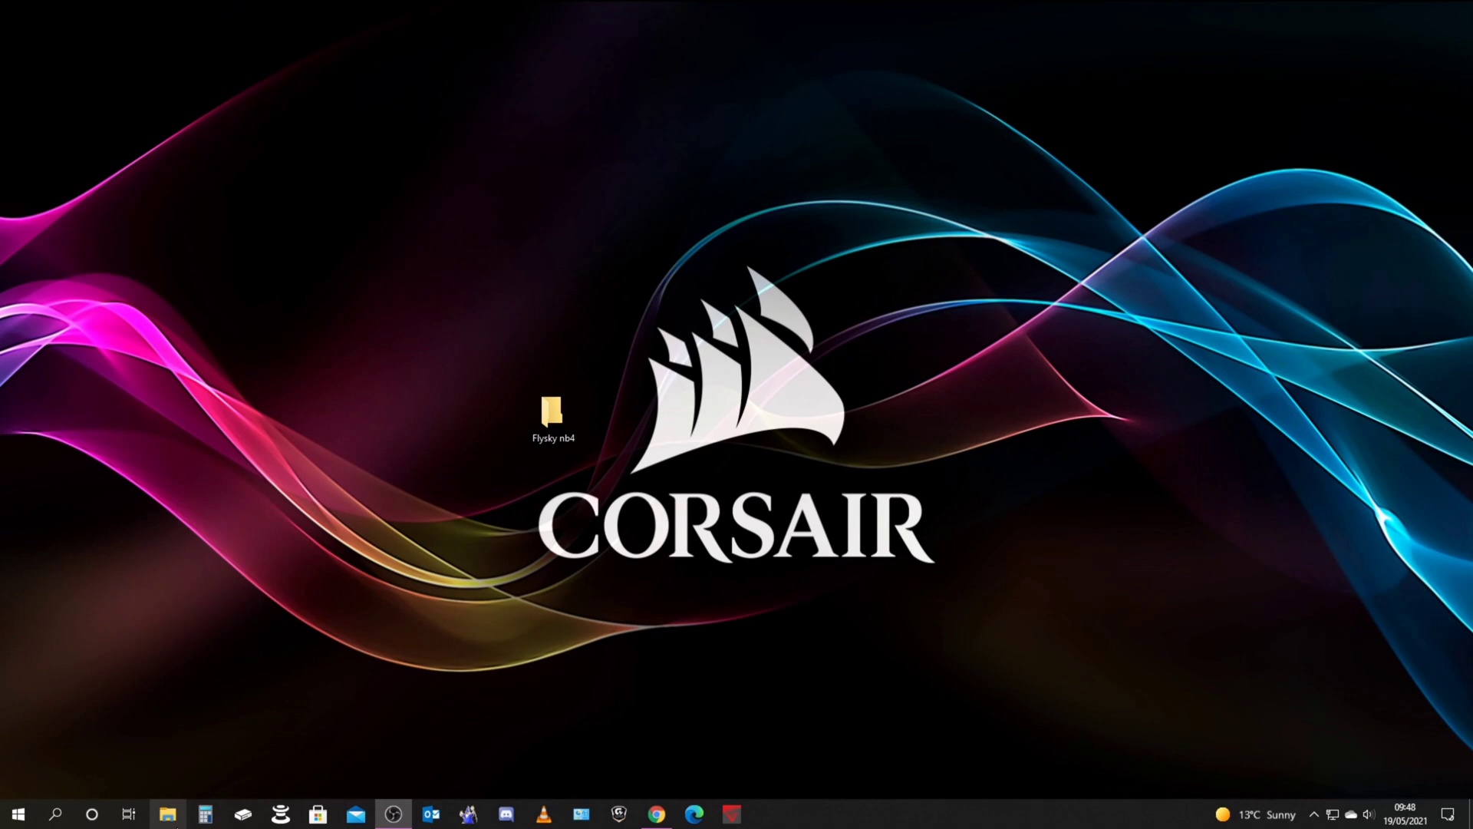
Open the Downloads folder in File Explorer and select the Flysky updater zip
{"action": "left_click", "coordinate": [168, 814]}
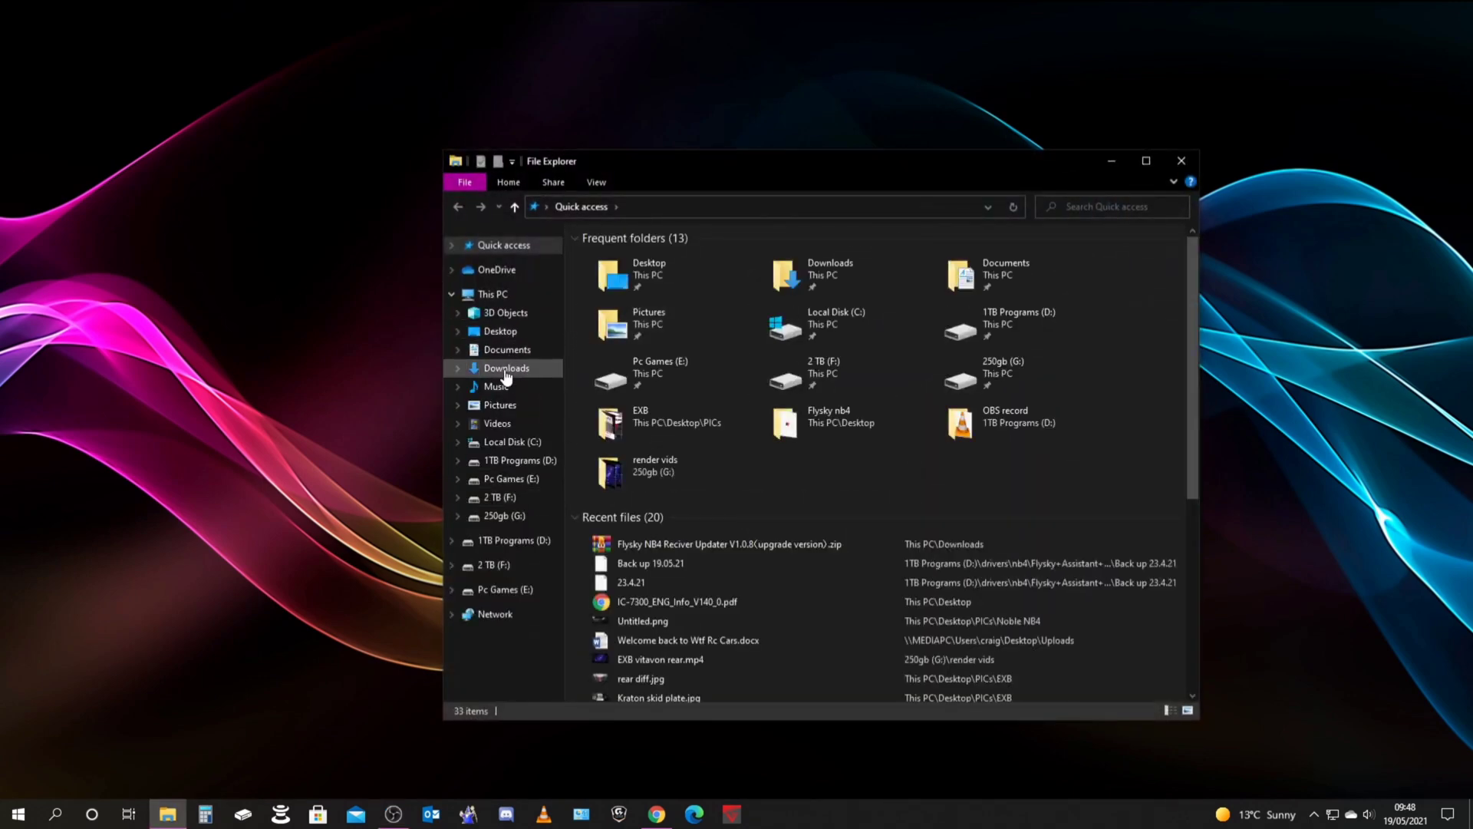
{"action": "left_click", "coordinate": [507, 368]}
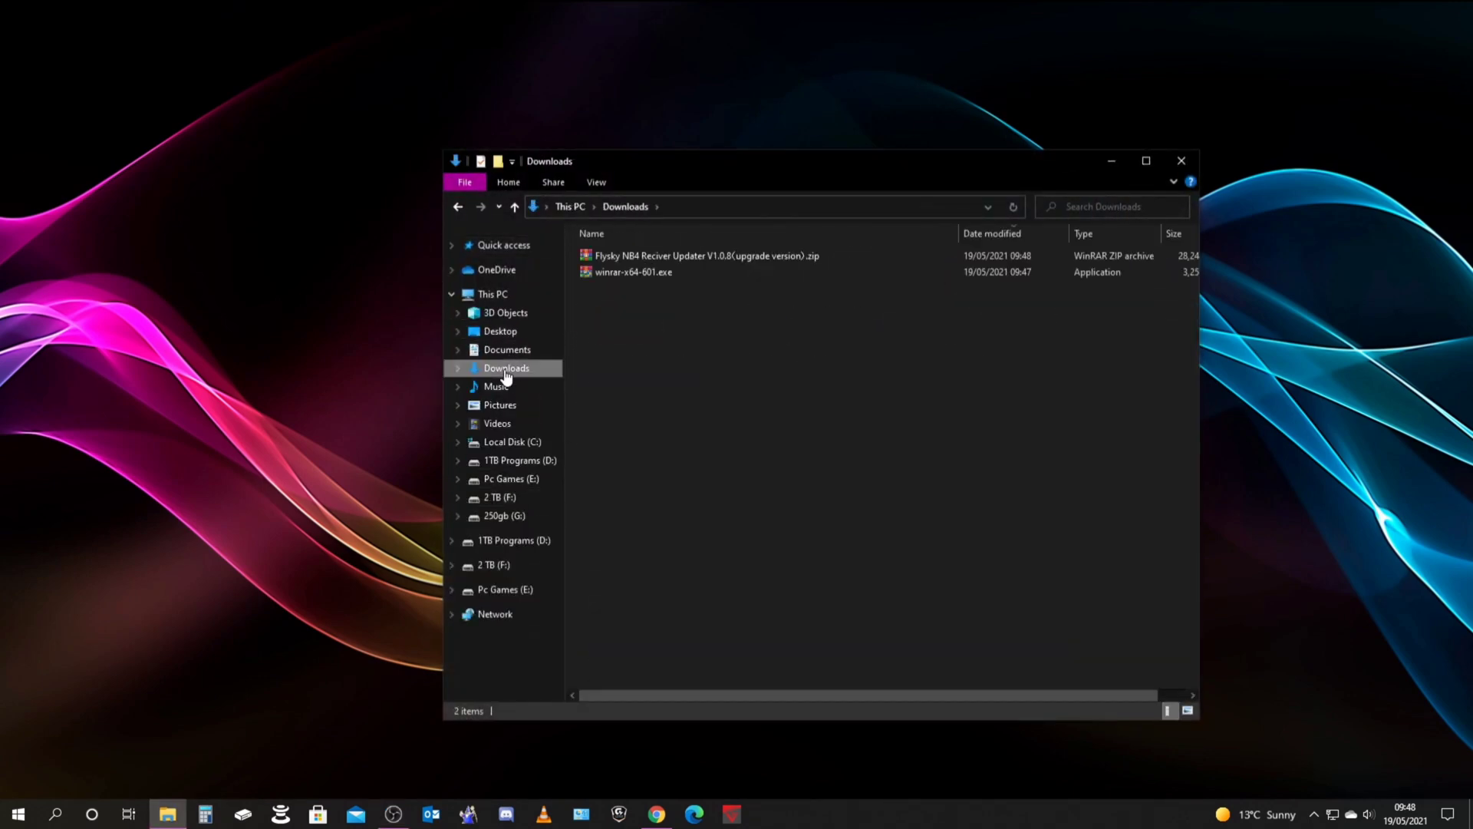
{"action": "left_click", "coordinate": [702, 258]}
{"action": "right_click", "coordinate": [702, 258]}
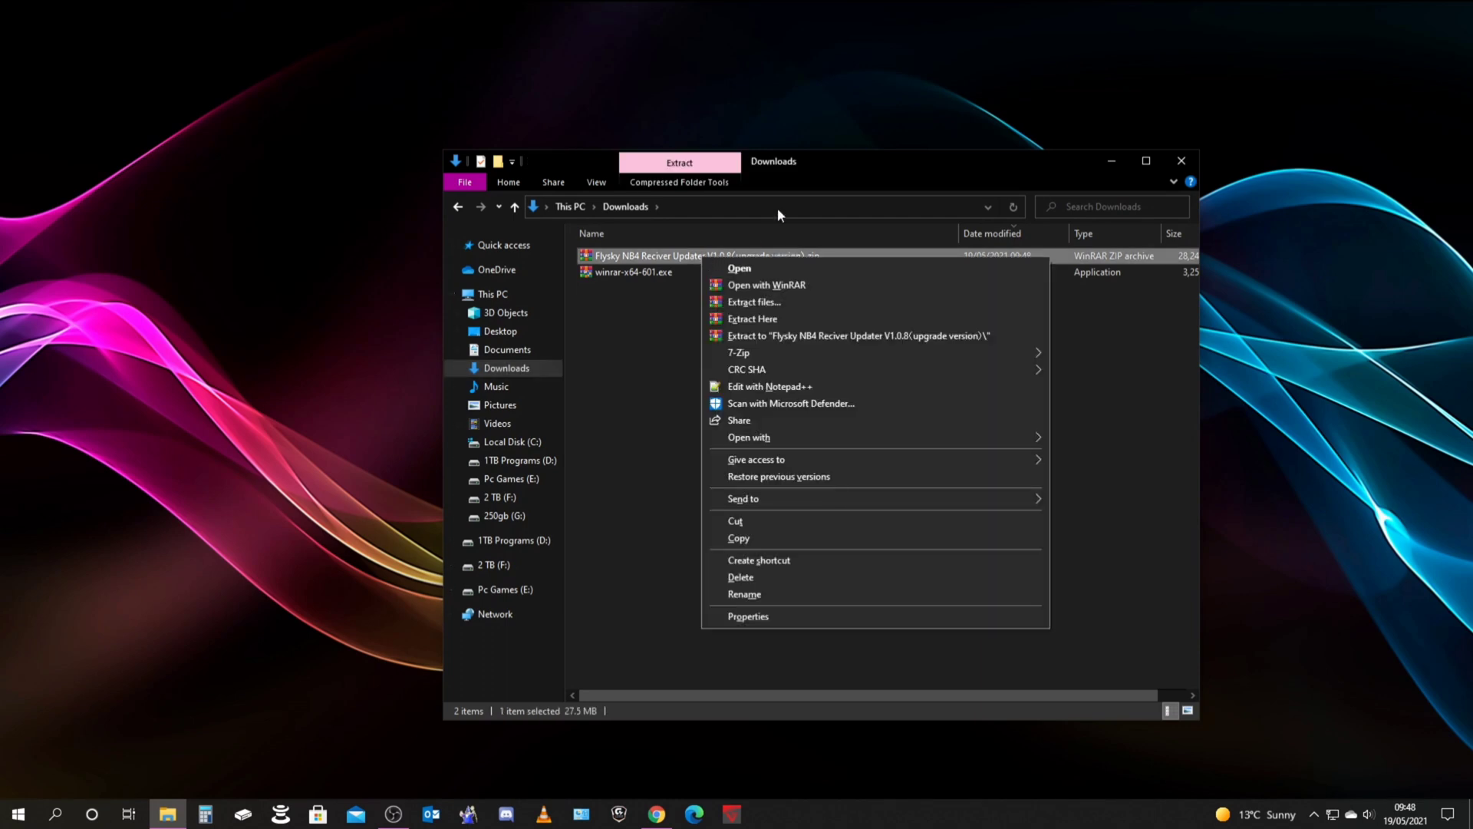
{"action": "left_click", "coordinate": [815, 172]}
Open the desktop Flysky nb4 folder, drag the zip into it, and close Downloads
{"action": "left_click_drag", "start_coordinate": [816, 165], "coordinate": [1065, 136]}
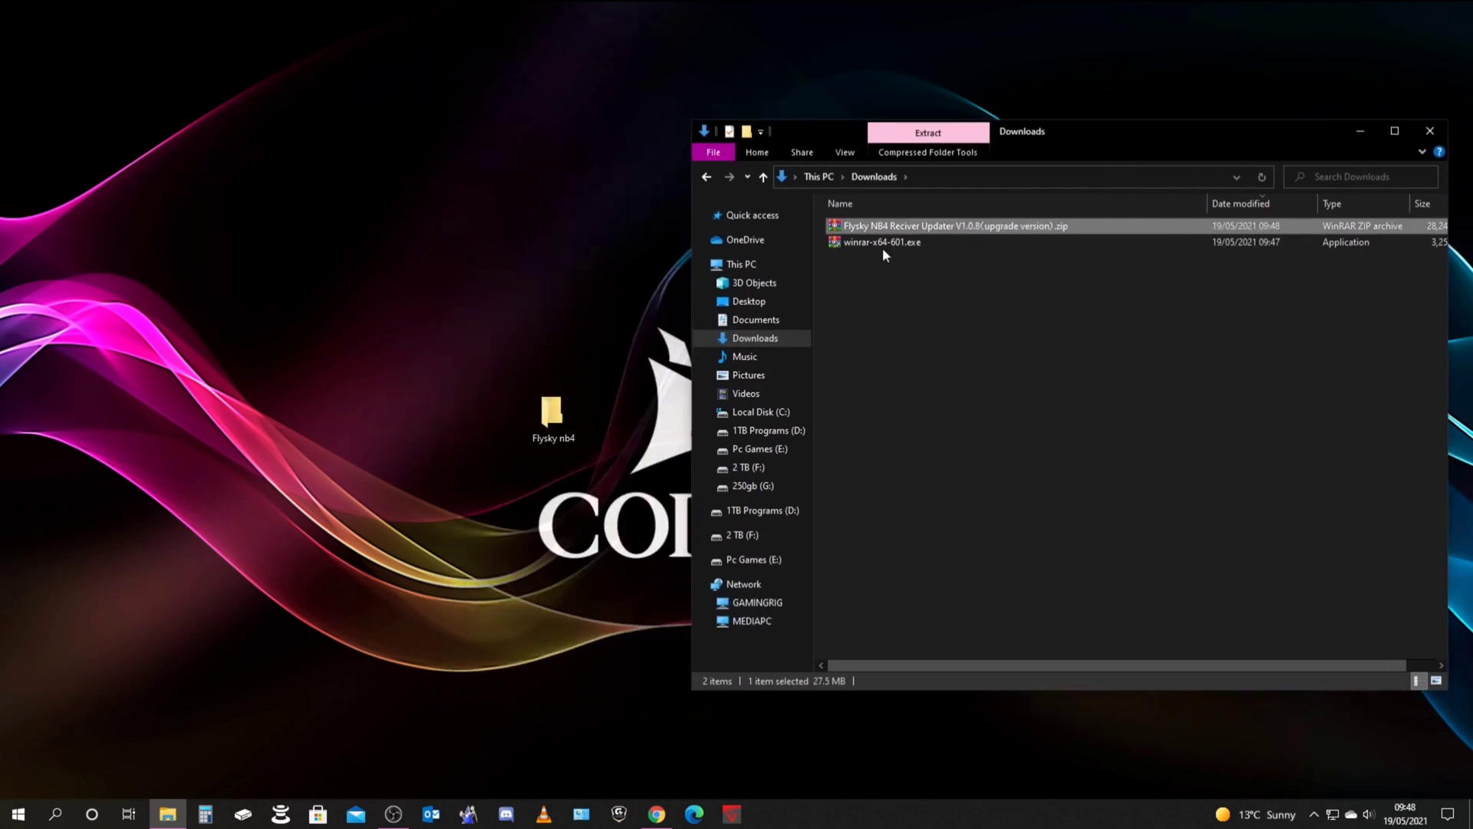
{"action": "double_click", "coordinate": [542, 425]}
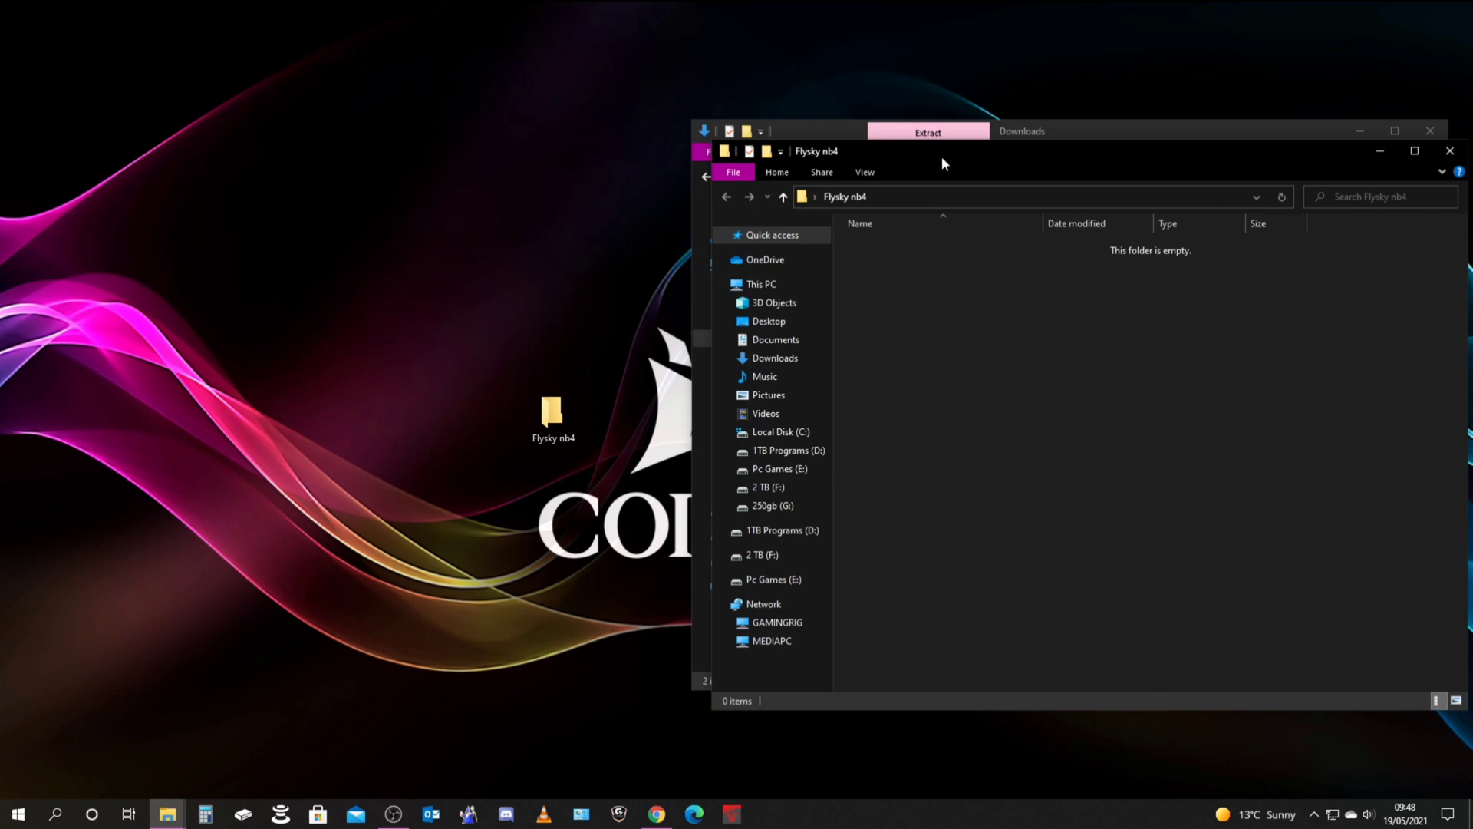
{"action": "left_click_drag", "start_coordinate": [925, 130], "coordinate": [296, 89]}
{"action": "left_click", "coordinate": [852, 301]}
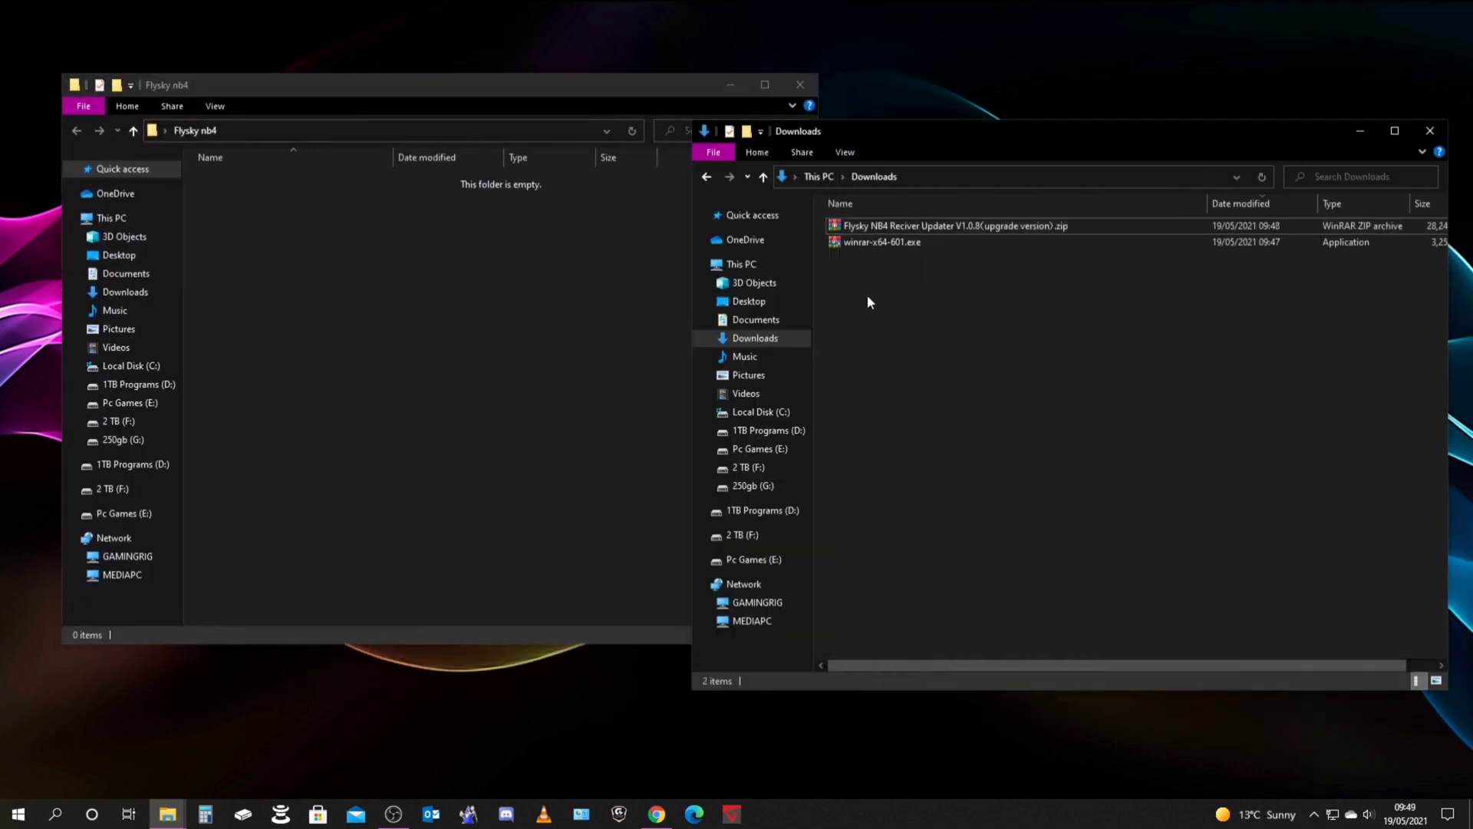
{"action": "left_click_drag", "start_coordinate": [953, 225], "coordinate": [465, 301]}
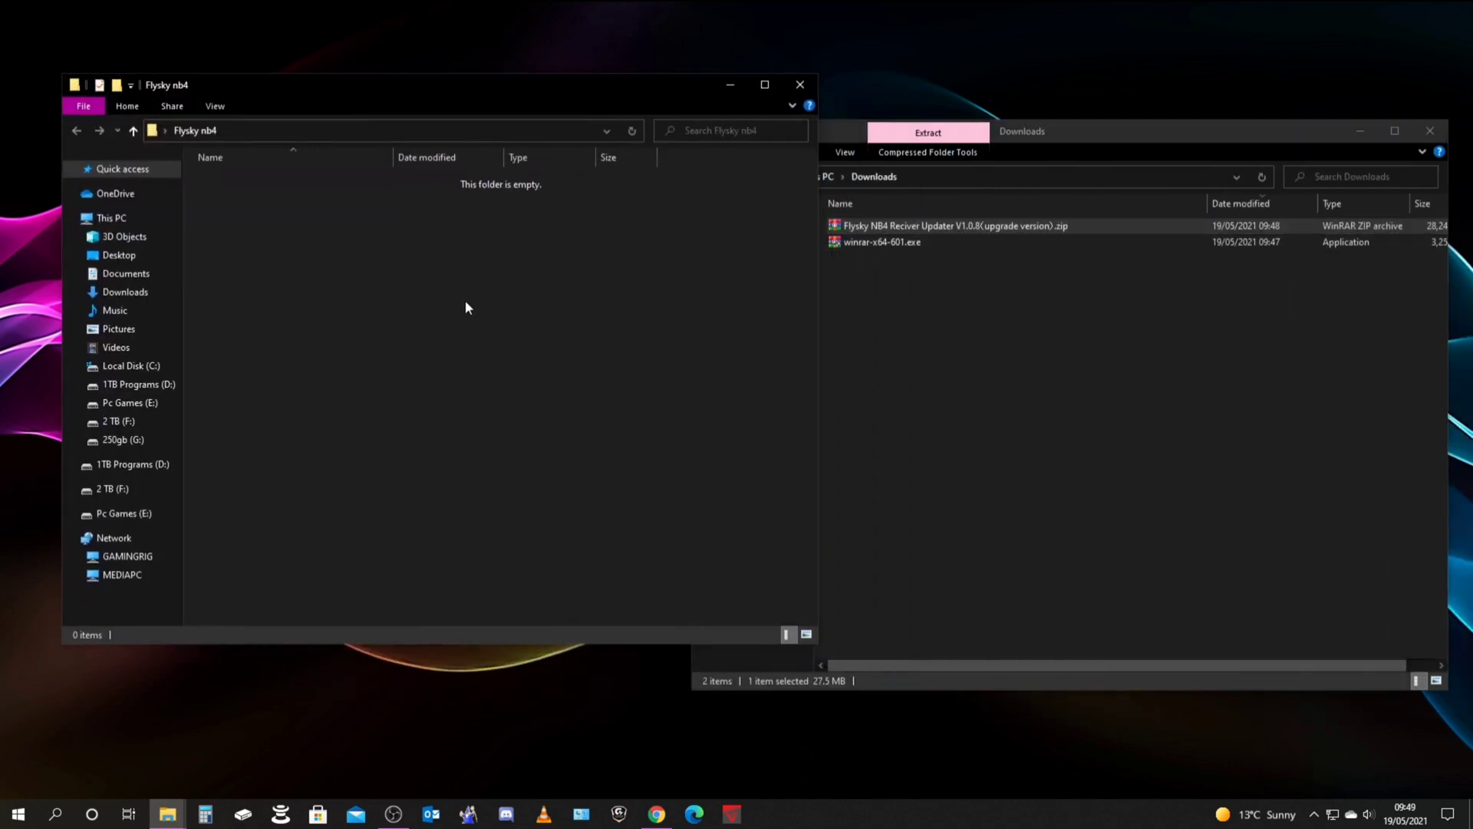
{"action": "left_click", "coordinate": [1430, 131]}
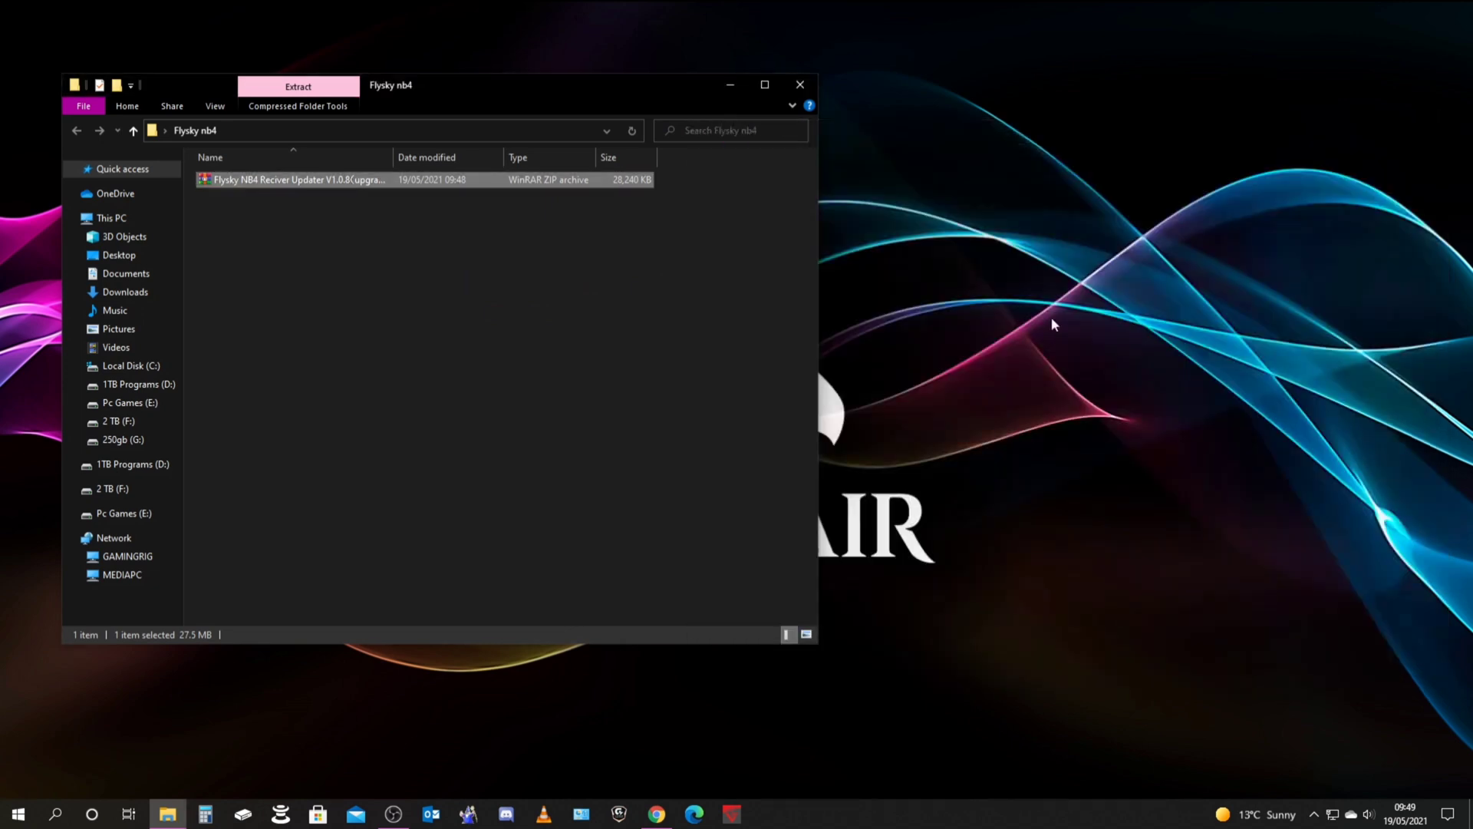
Extract the V1.0.8 zip to a same-named folder, delete the zip, and open the extracted folder
{"action": "right_click", "coordinate": [299, 187]}
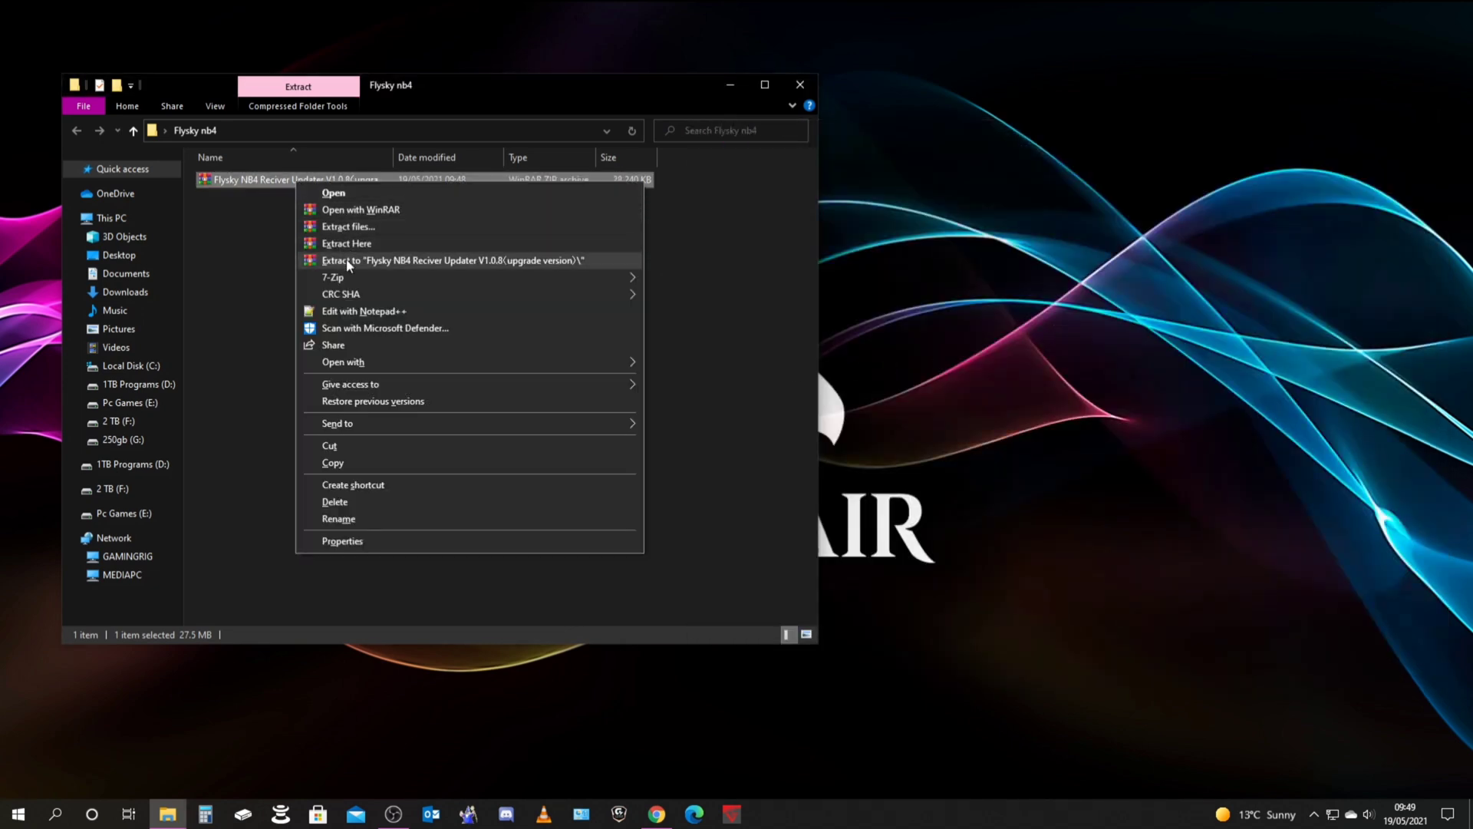
{"action": "left_click", "coordinate": [420, 261]}
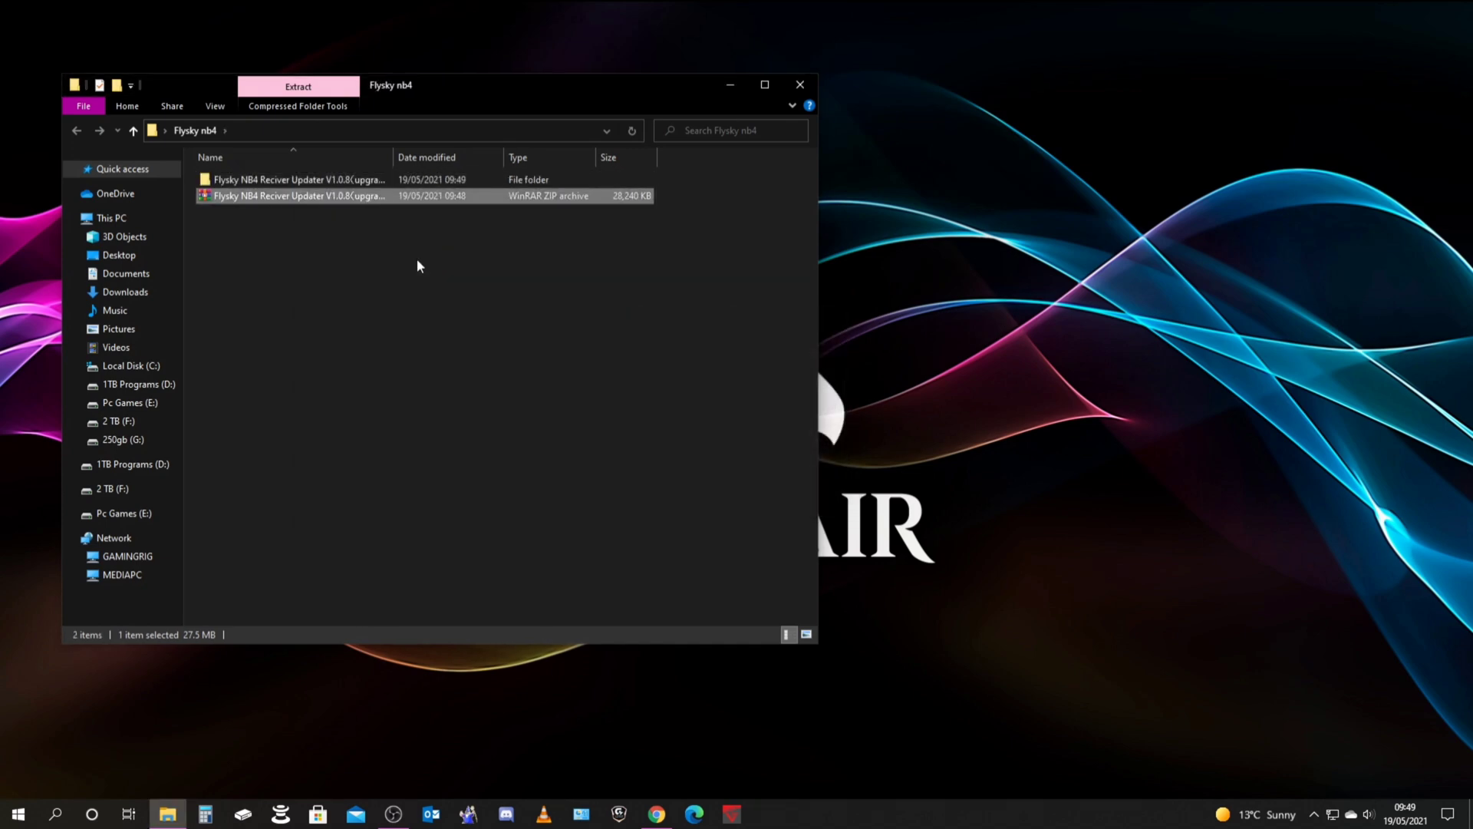
{"action": "right_click", "coordinate": [311, 201]}
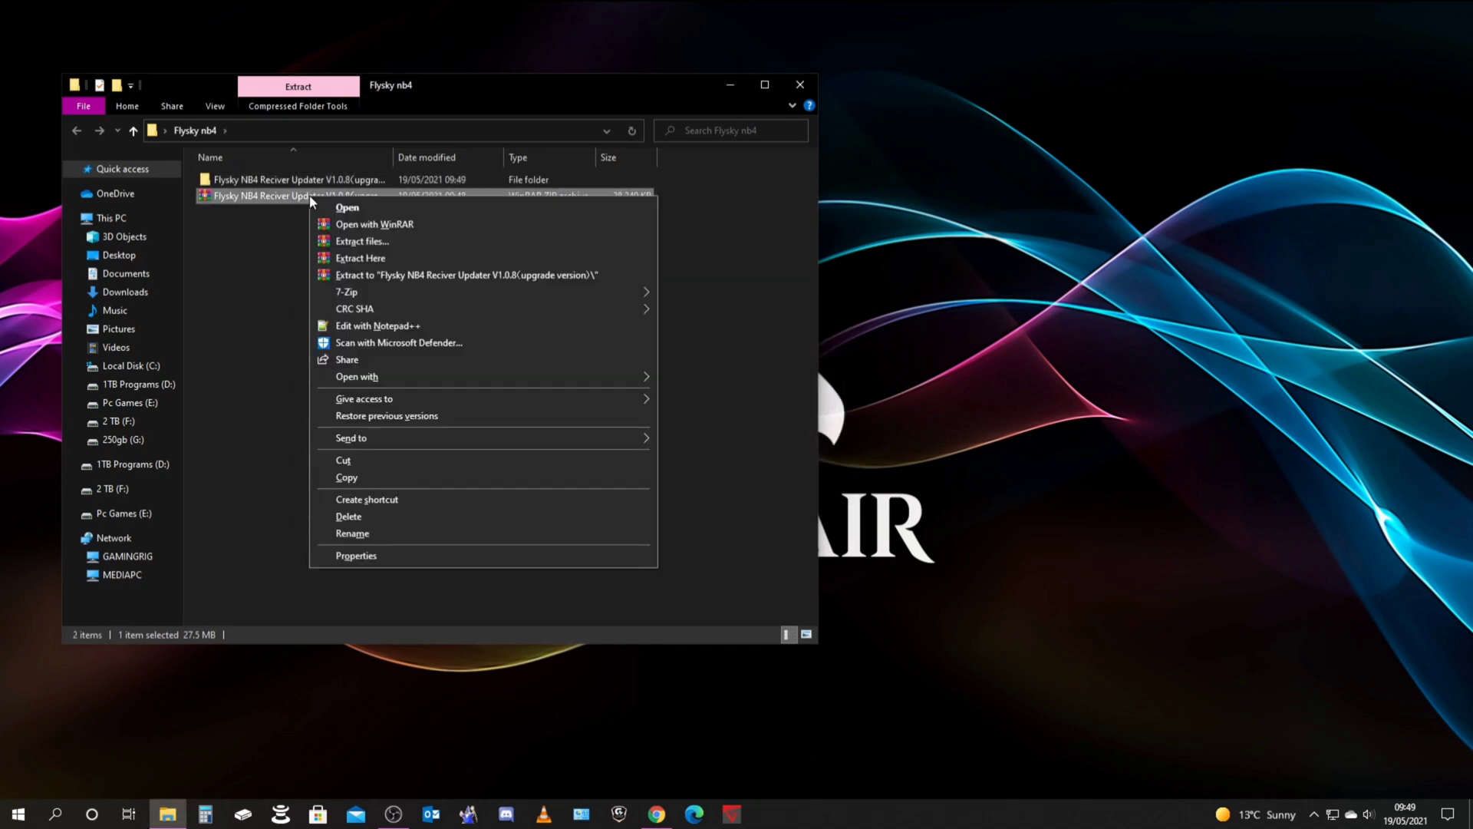
{"action": "left_click", "coordinate": [345, 518]}
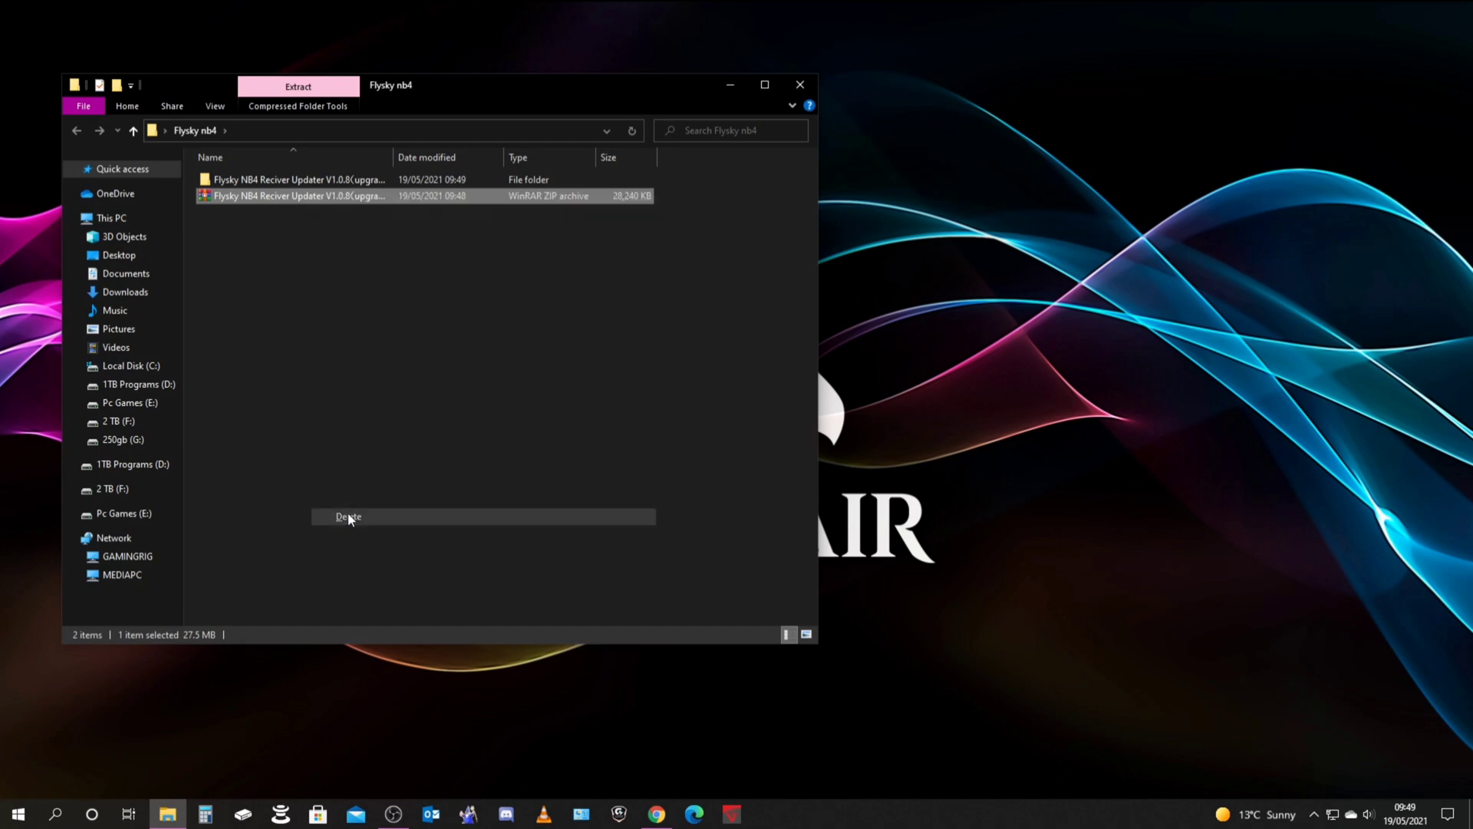
{"action": "double_click", "coordinate": [298, 188]}
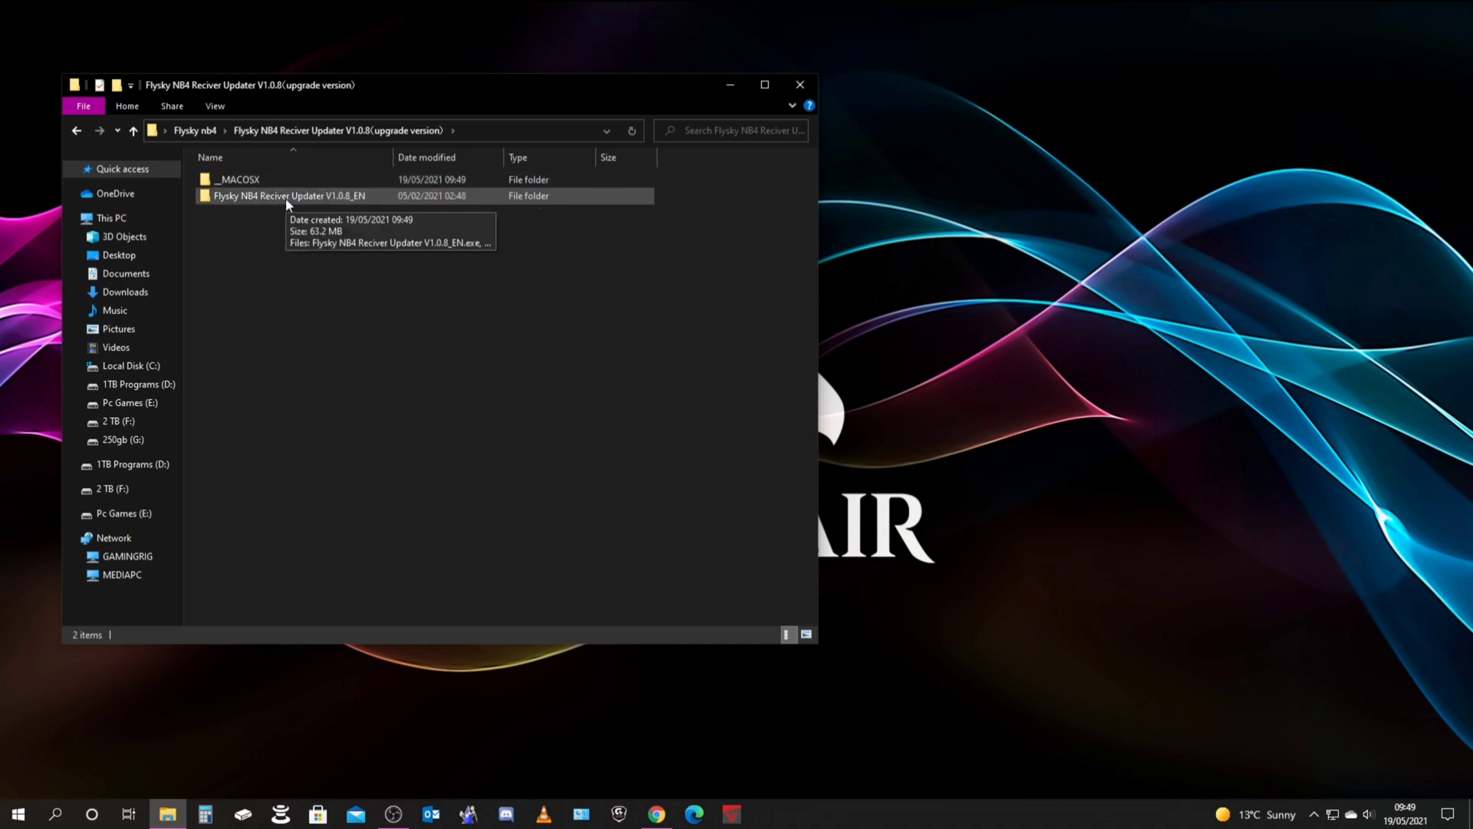
Open the Flysky NB4 Reciver Updater V1.0.8_EN folder and switch to the running updater
{"action": "double_click", "coordinate": [285, 196]}
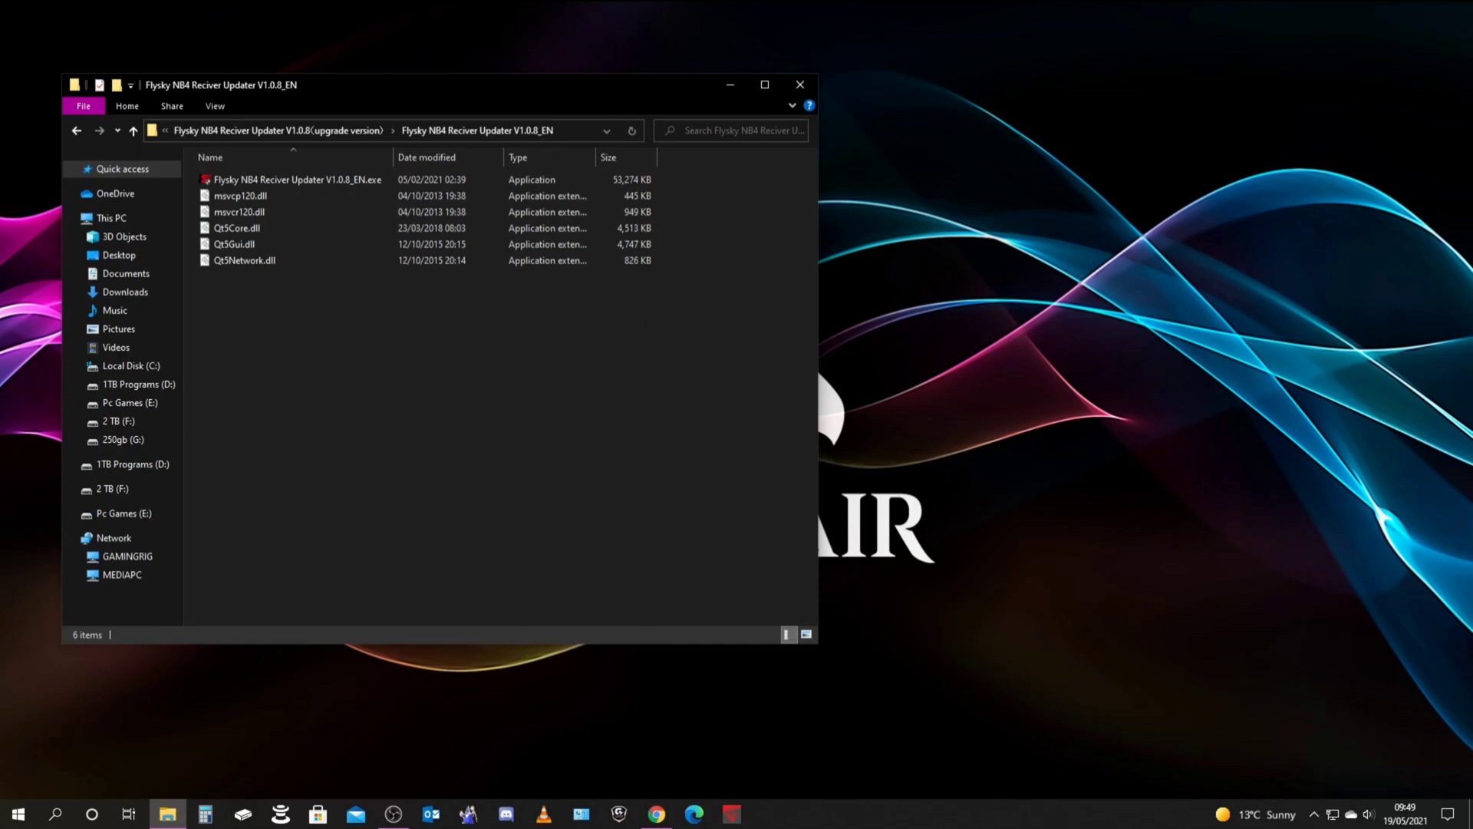
{"action": "key", "text": "alt+Tab"}
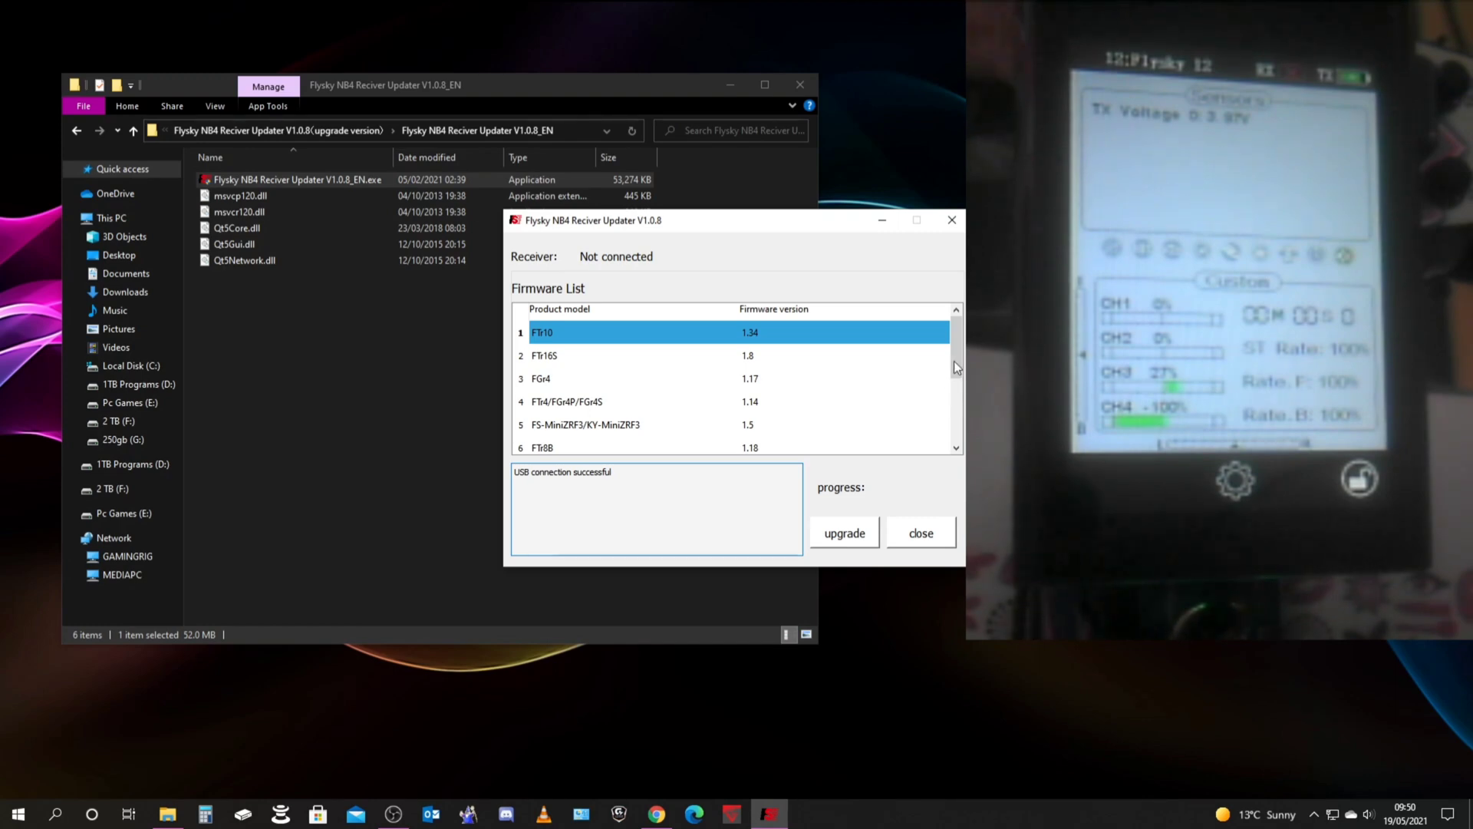
{"action": "scroll", "coordinate": [678, 425], "scroll_direction": "down", "scroll_amount": 2}
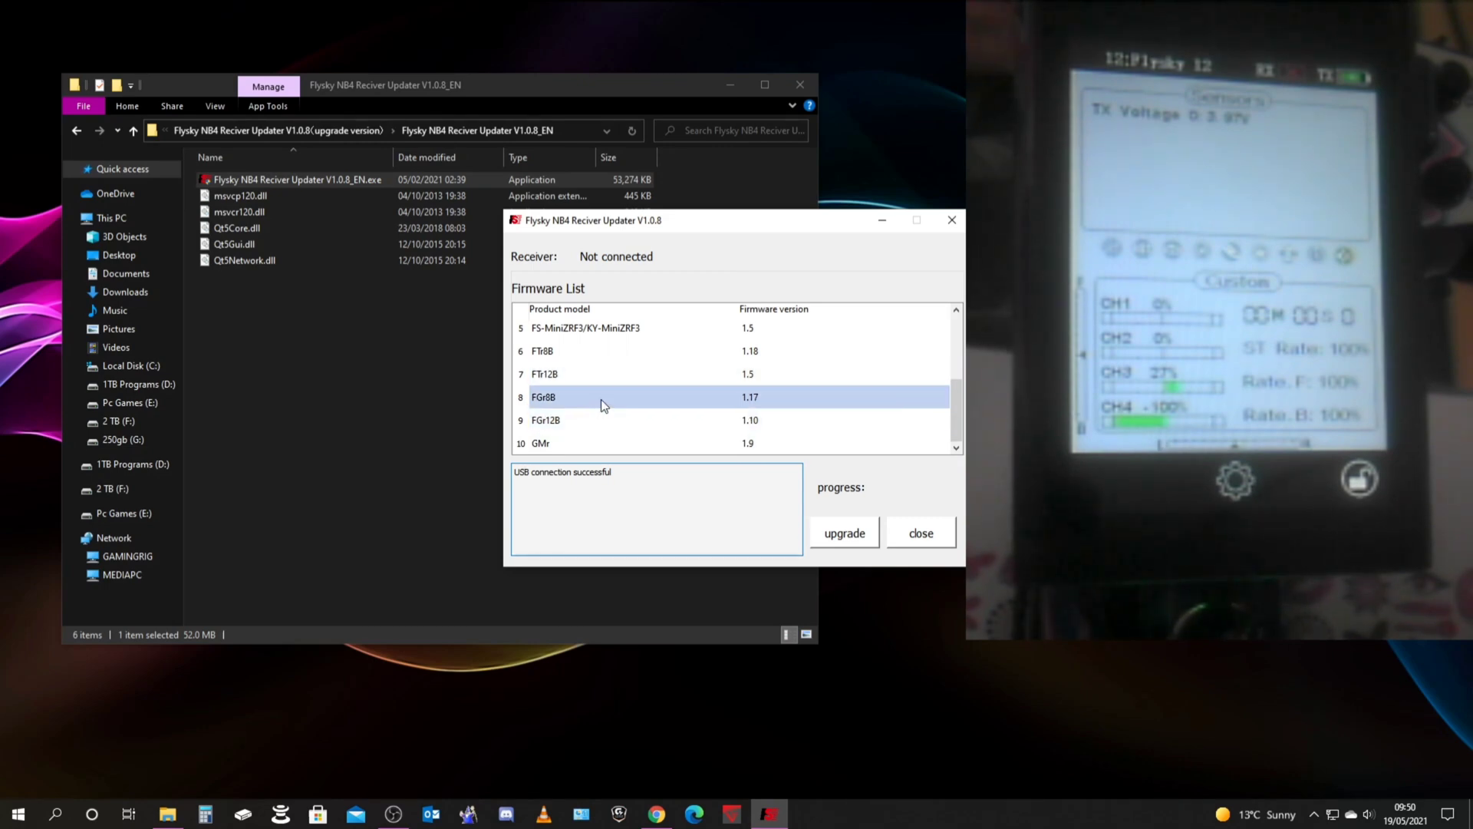
{"action": "scroll", "coordinate": [602, 396], "scroll_direction": "up", "scroll_amount": 1}
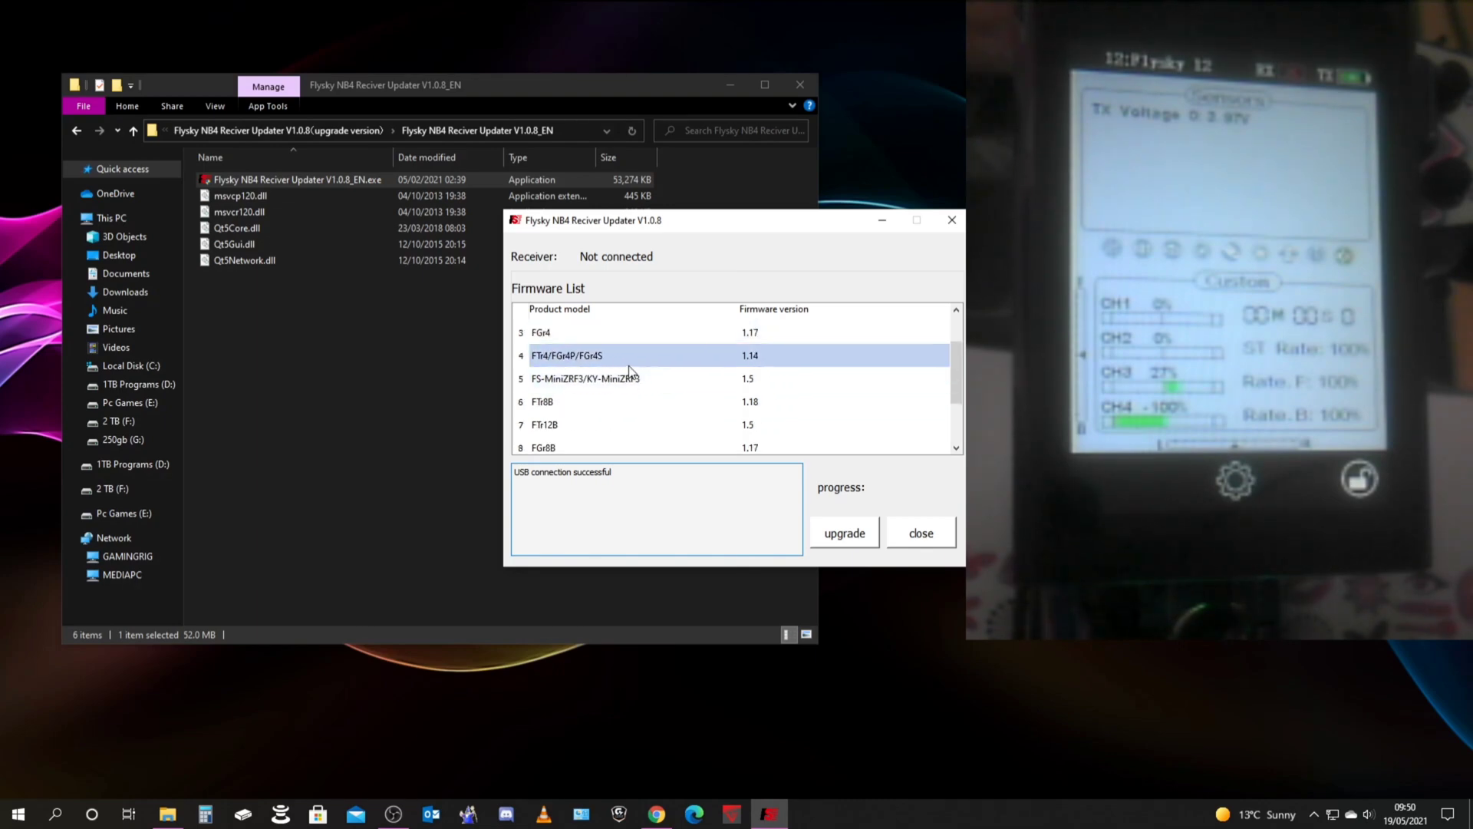
{"action": "scroll", "coordinate": [630, 371], "scroll_direction": "up", "scroll_amount": 1}
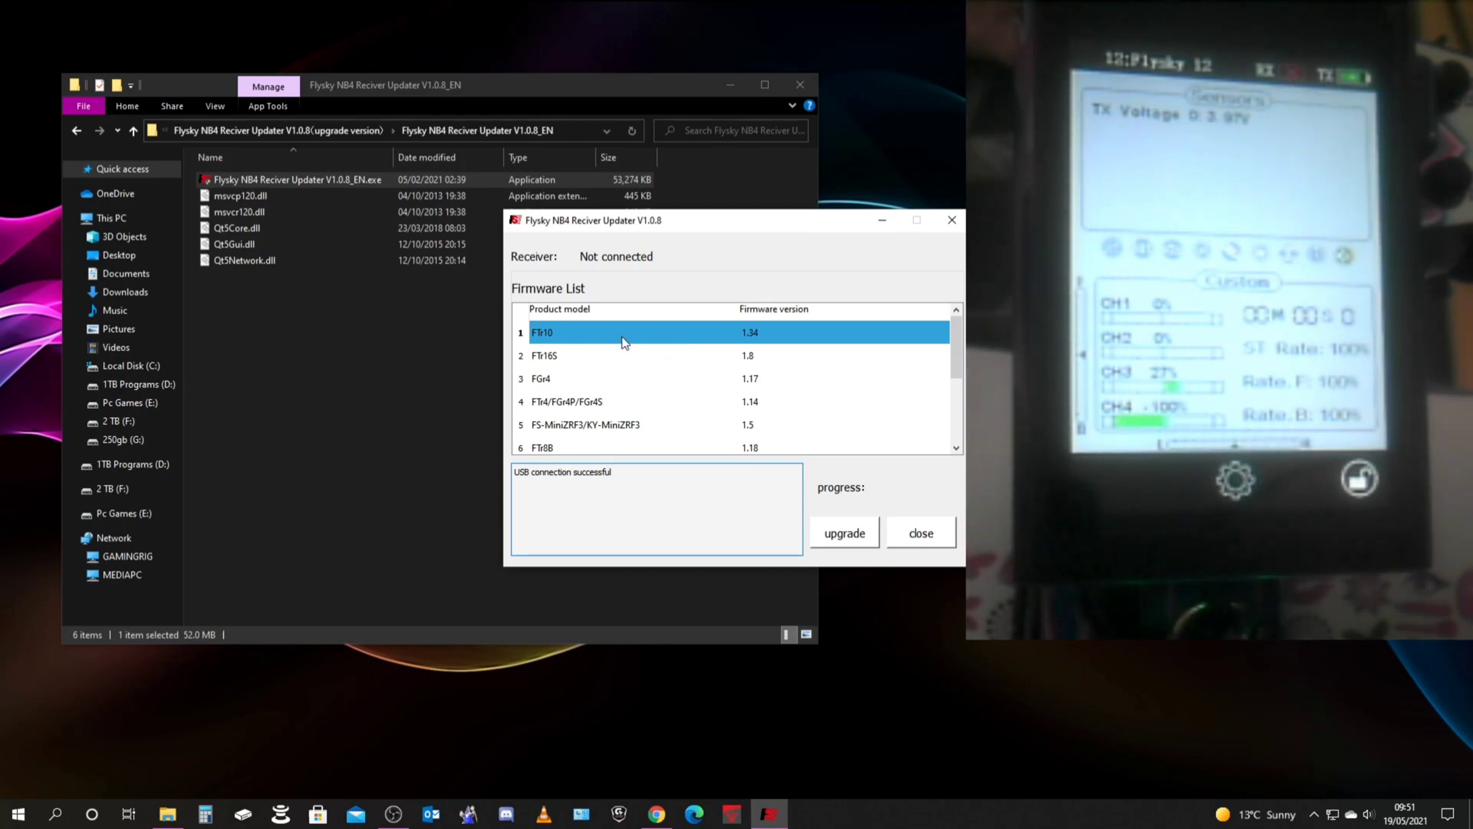
Flash FTr10 firmware 1.34, acknowledge 'Update succeeded', and close the updater
{"action": "left_click", "coordinate": [843, 541]}
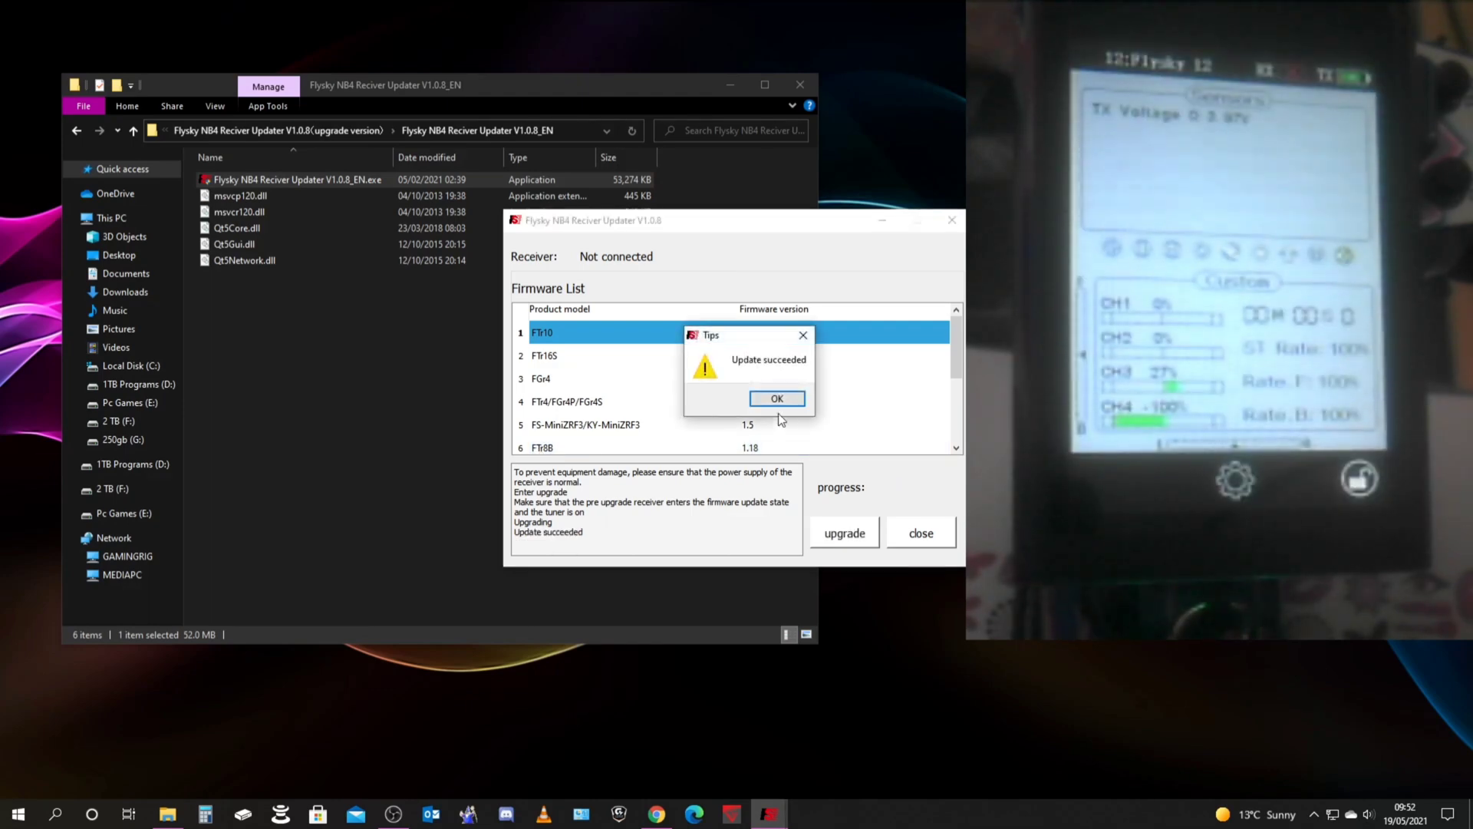
{"action": "left_click", "coordinate": [777, 401]}
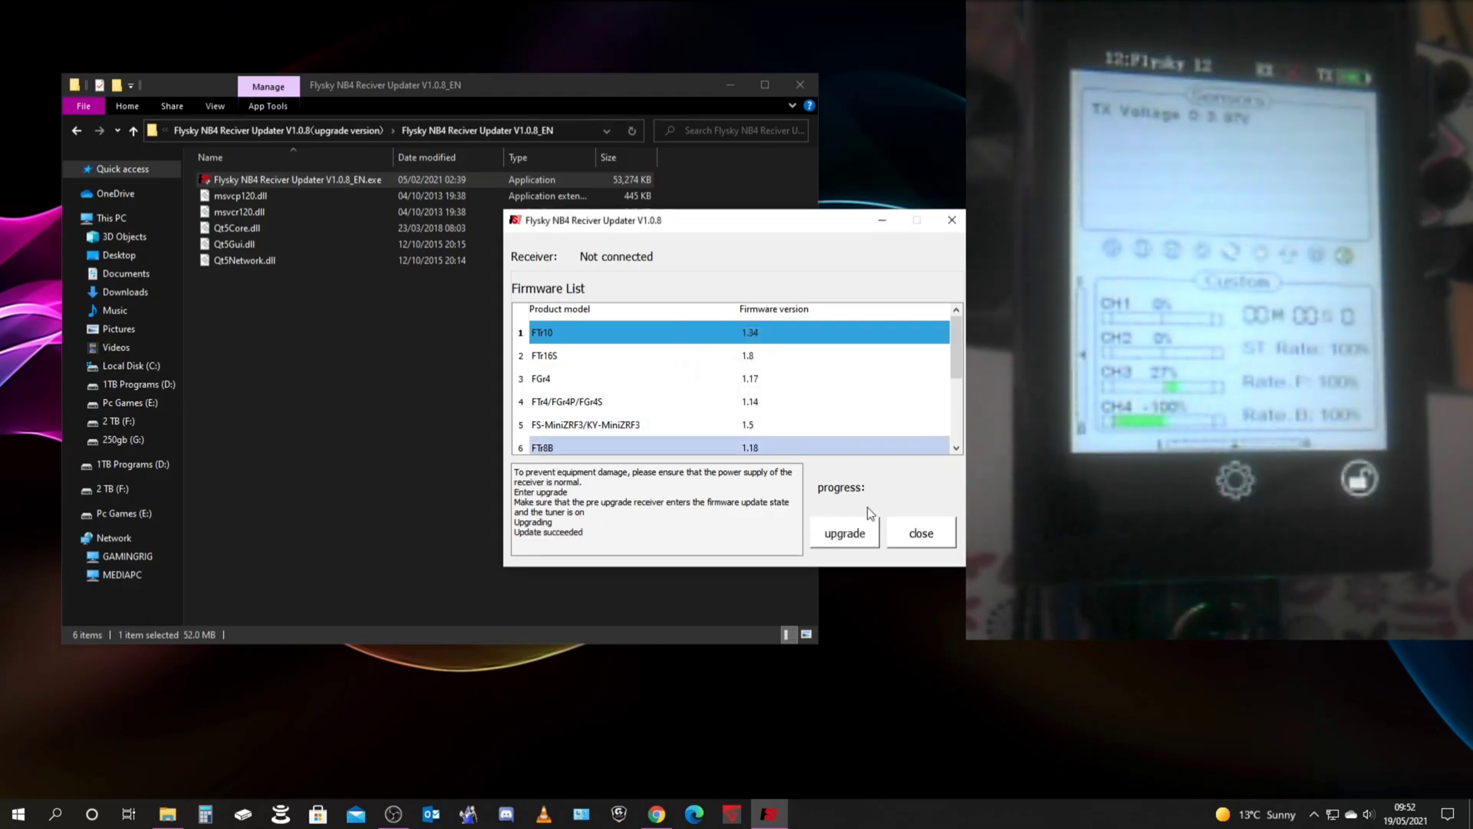
{"action": "left_click", "coordinate": [920, 537]}
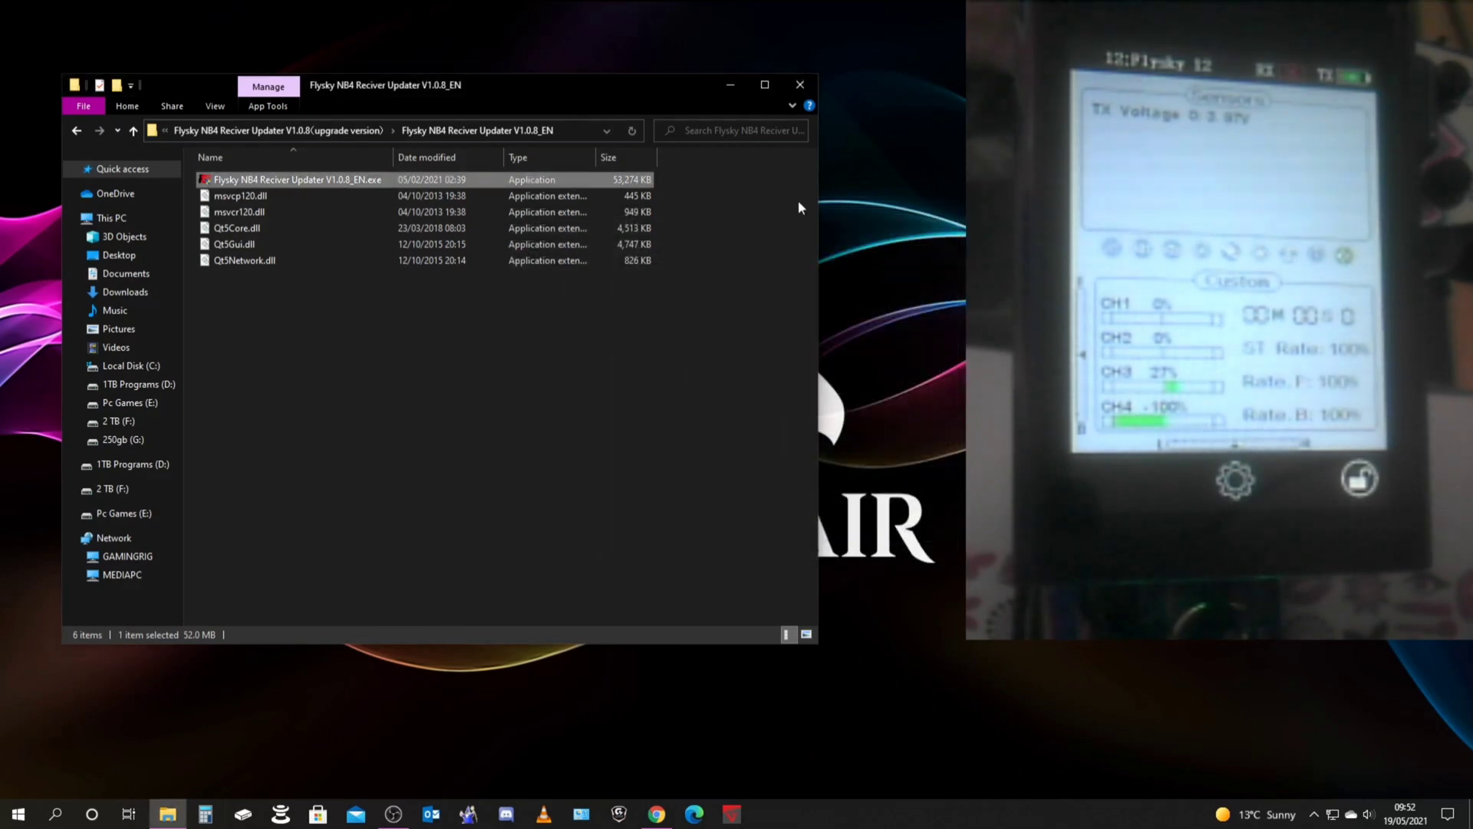
{"action": "left_click", "coordinate": [809, 90]}
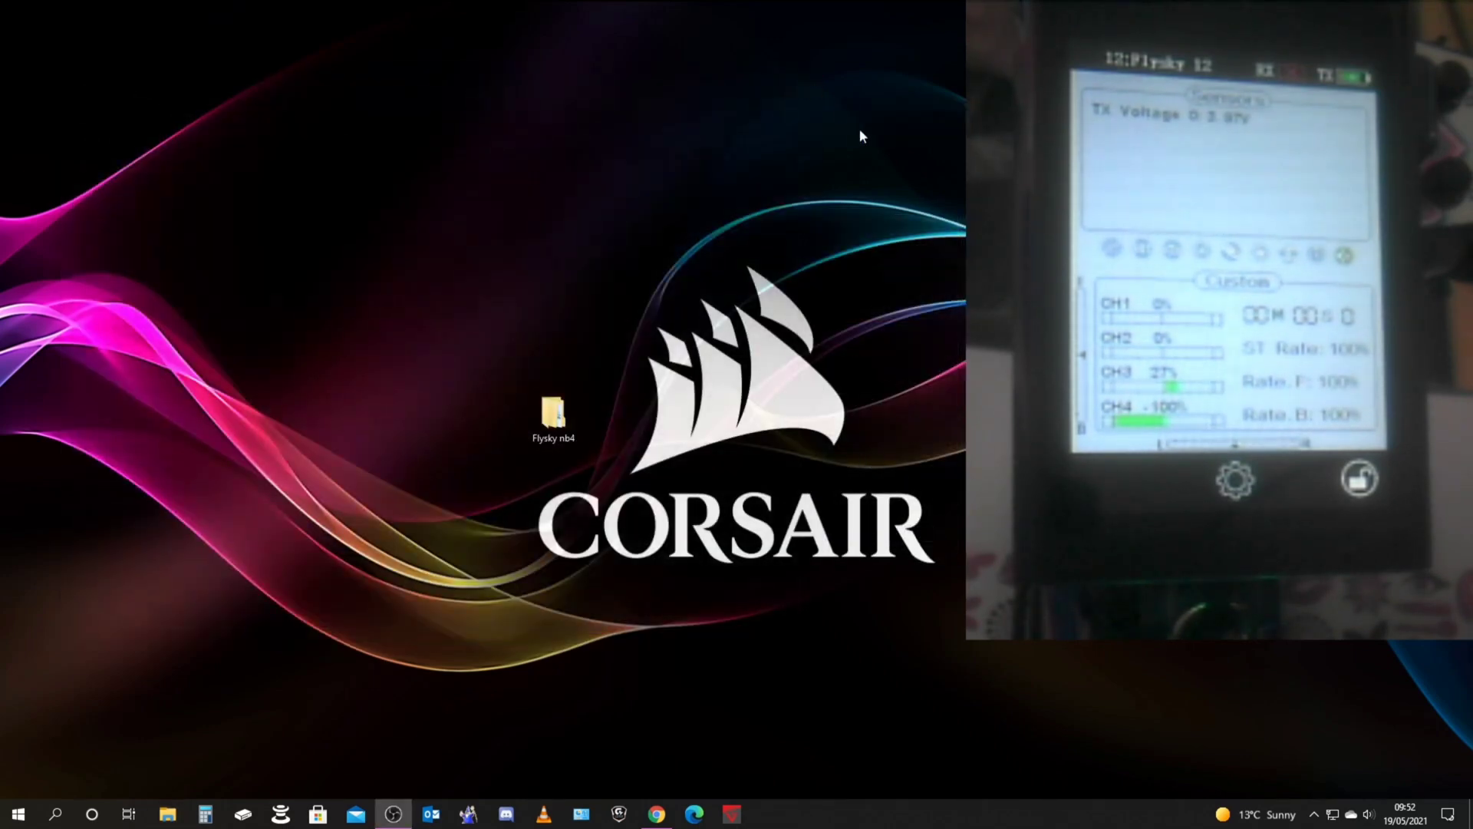